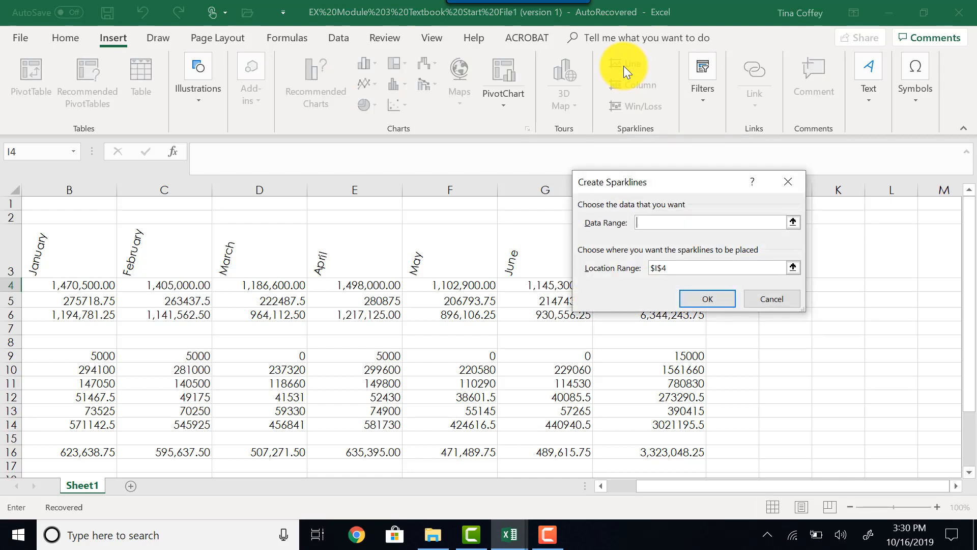
Create a line sparkline in cell I4 using the January to June revenue data in B4:G4
left_click(792, 222)
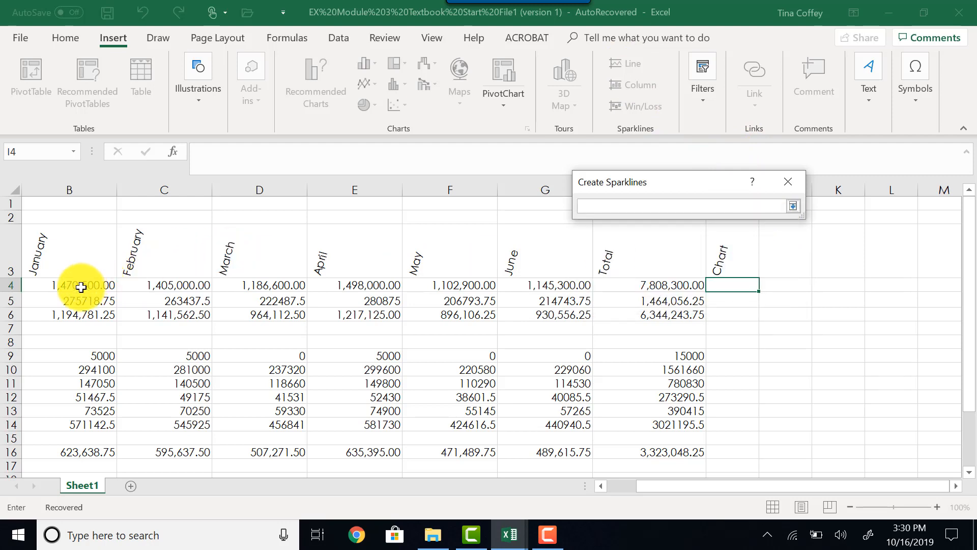
left_click_drag(82, 287, 568, 276)
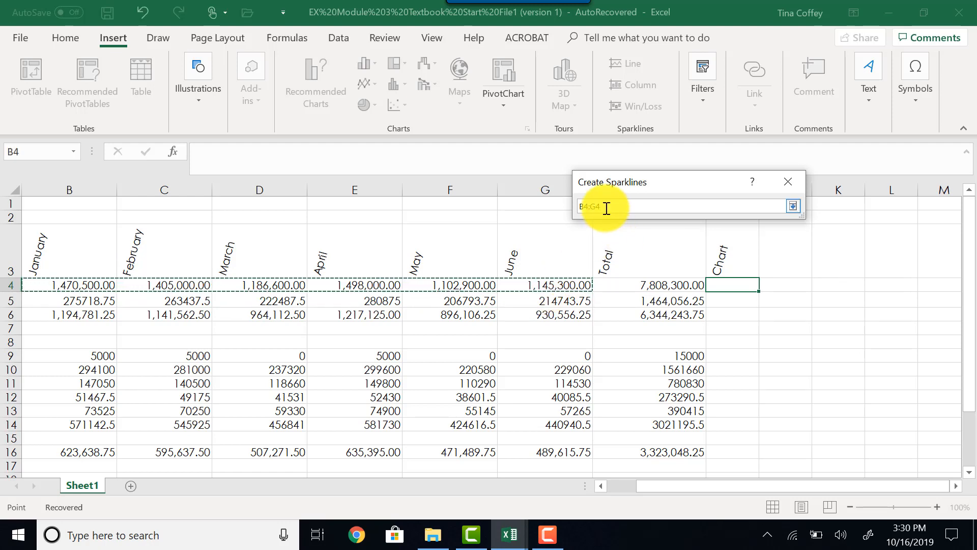
left_click(793, 205)
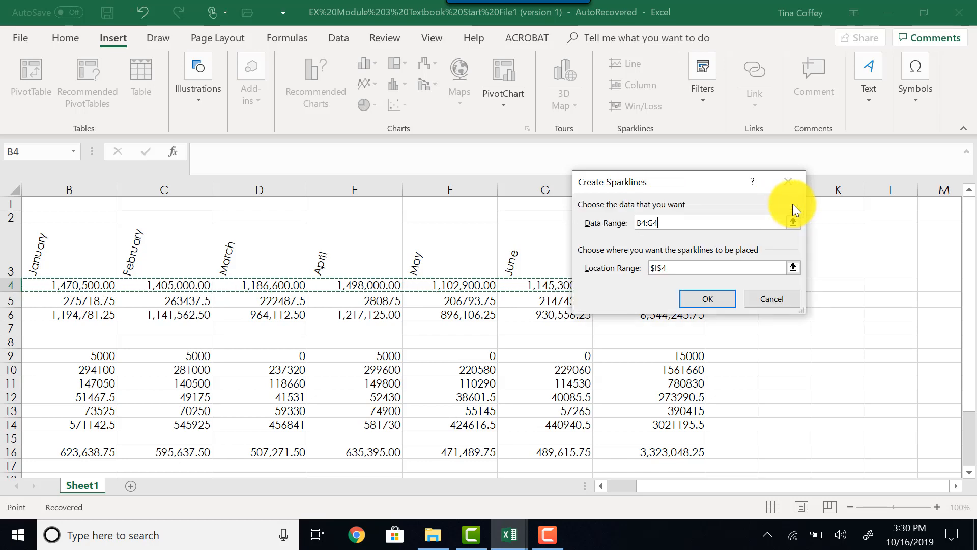
left_click(706, 300)
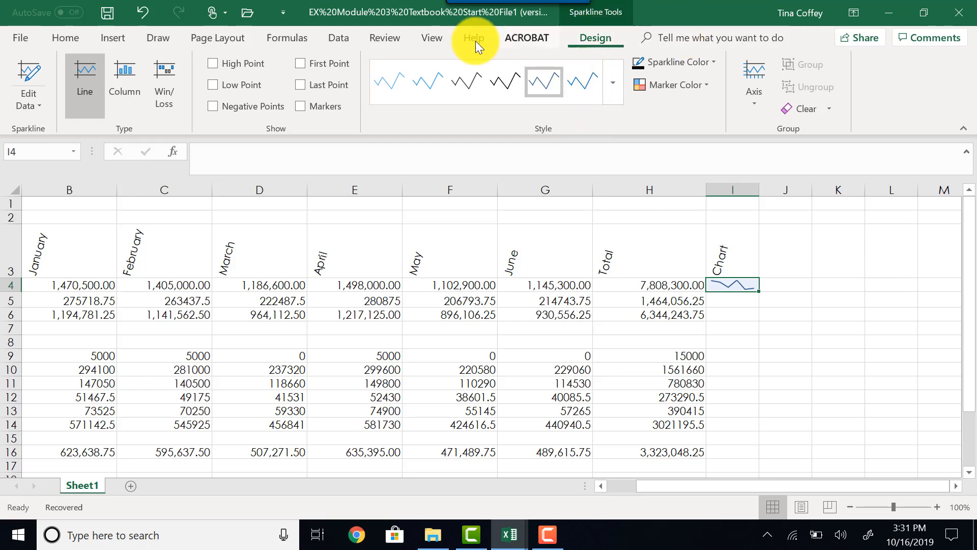
Apply the bright blue line style to the I4 sparkline and fill it down the Chart column through I16
left_click(618, 92)
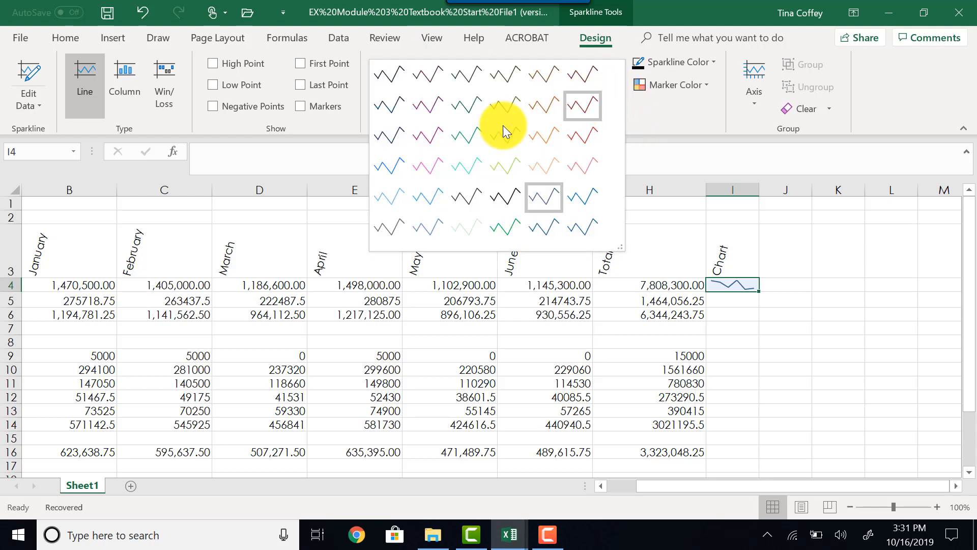
left_click(387, 165)
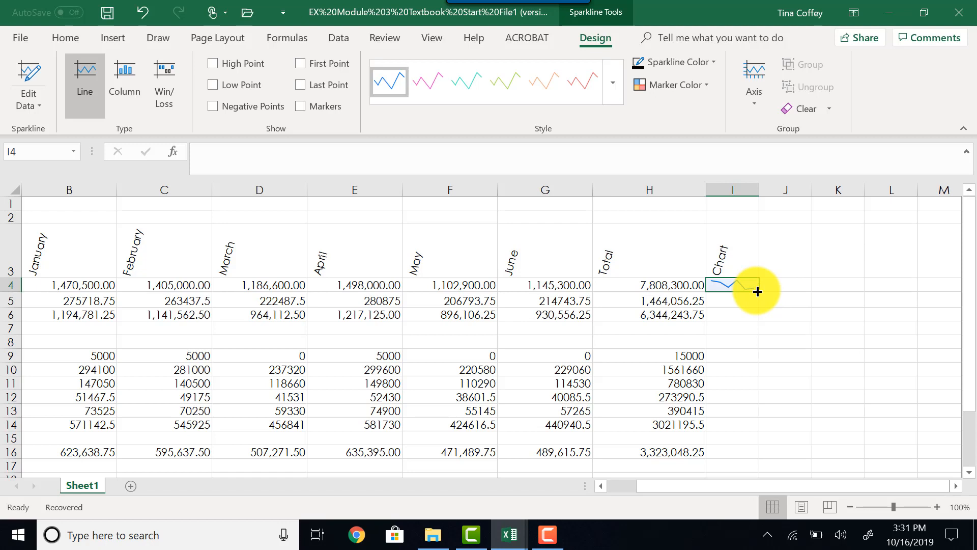
left_click_drag(758, 291, 745, 454)
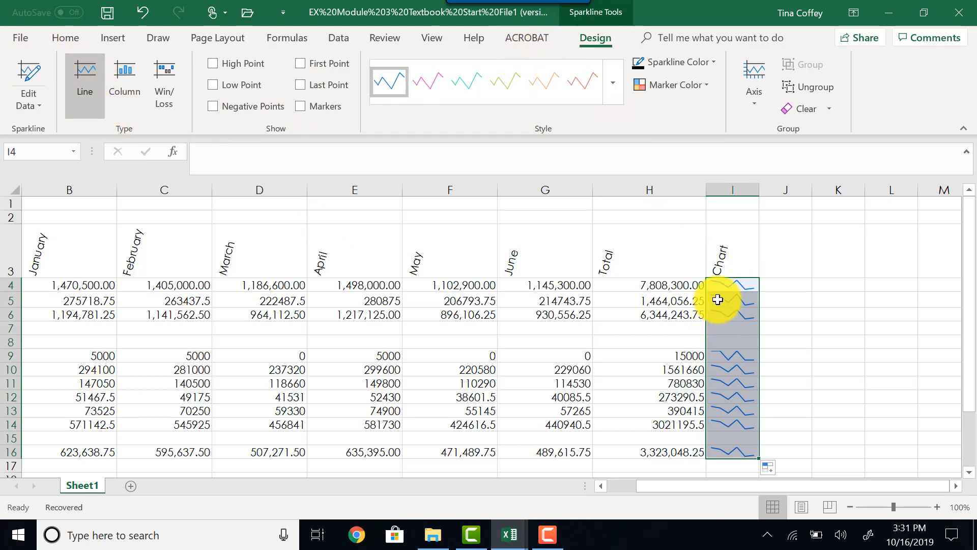
Change the sparklines in I4:I16 to the Column type
left_click(722, 284)
left_click_drag(722, 284, 742, 453)
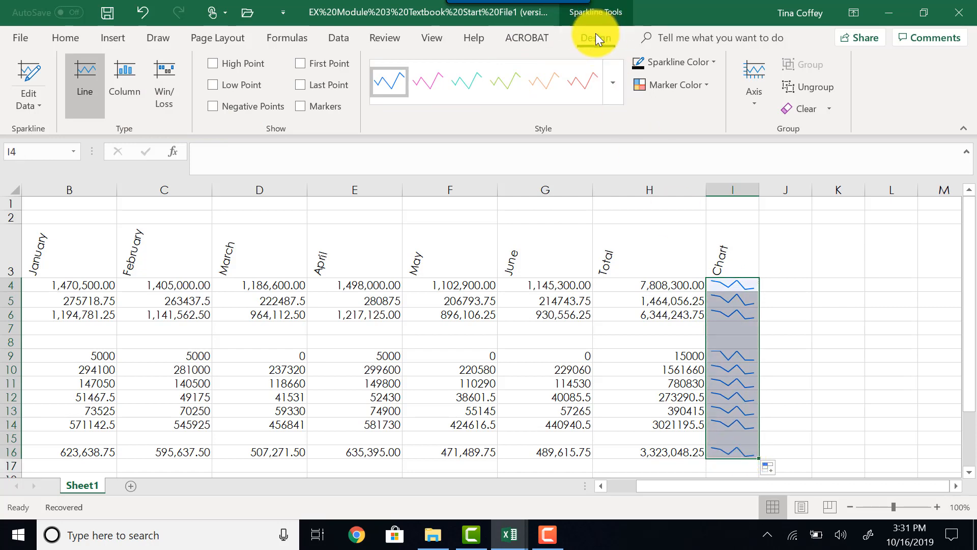
left_click(121, 89)
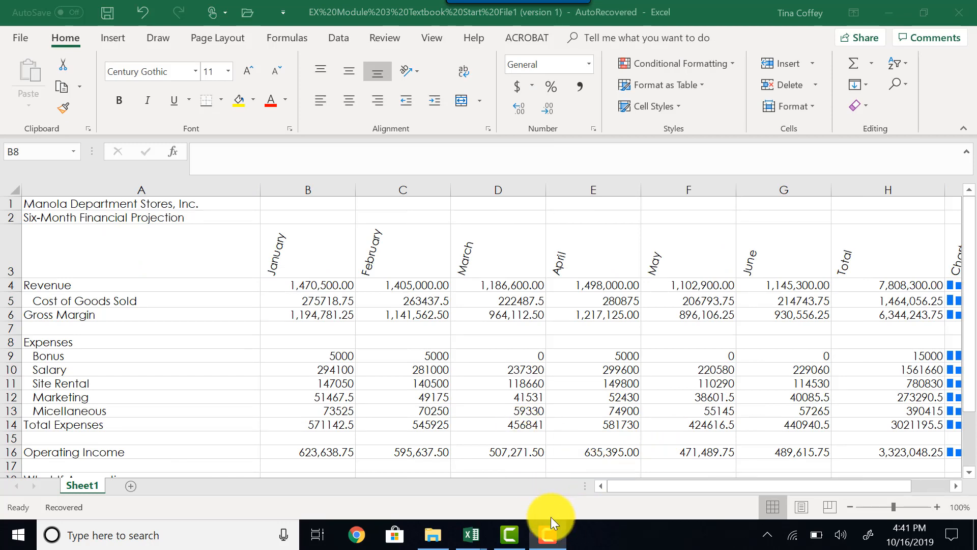
Format B4:H4, B6:H6, B9:H9, B14:H14 and B16:H16 as Currency with the $ symbol and red parenthesized negative numbers
left_click(285, 286)
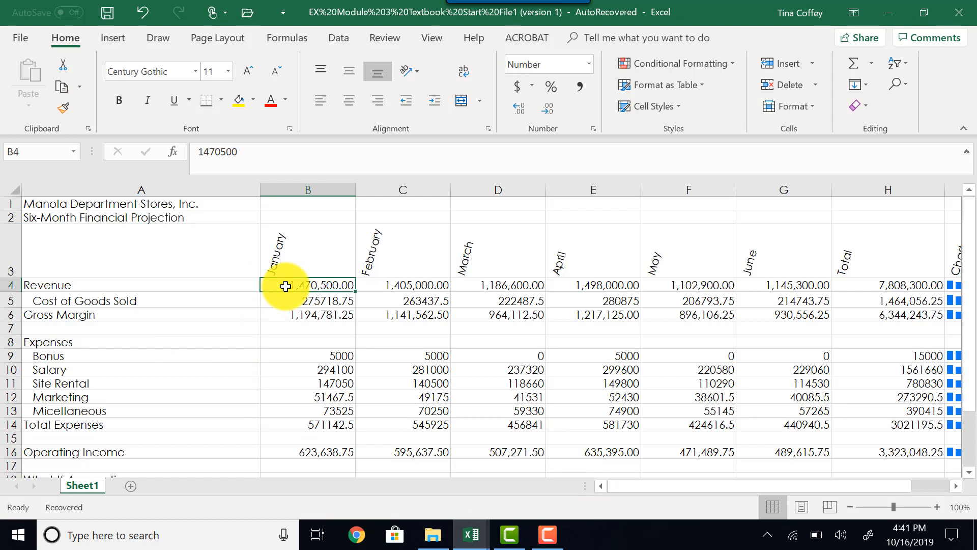
left_click_drag(285, 286, 844, 283)
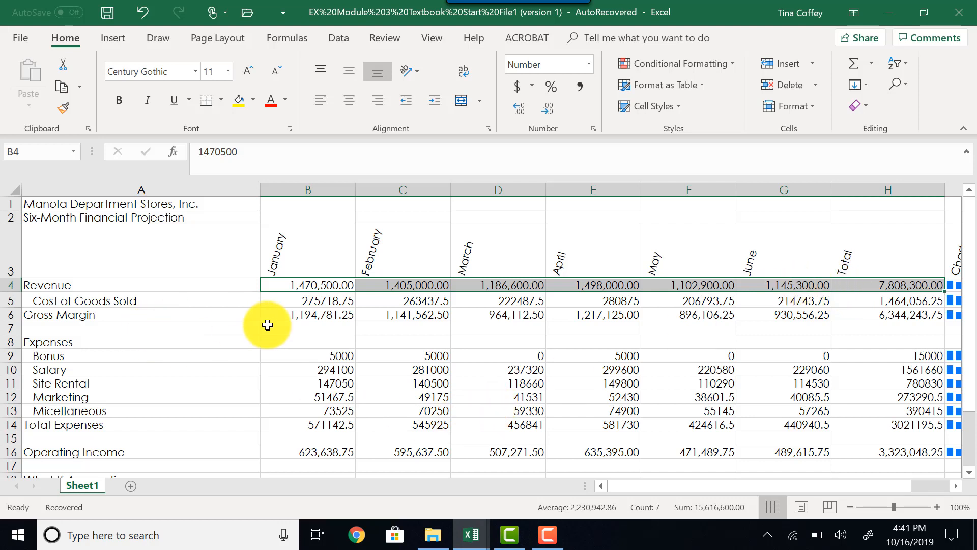
left_click_drag(290, 312, 872, 312)
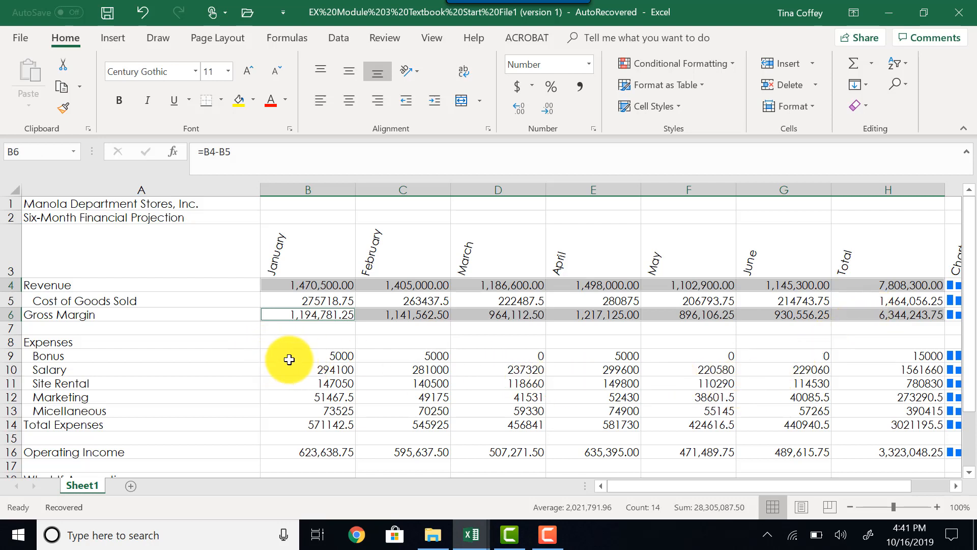
left_click_drag(288, 356, 878, 353)
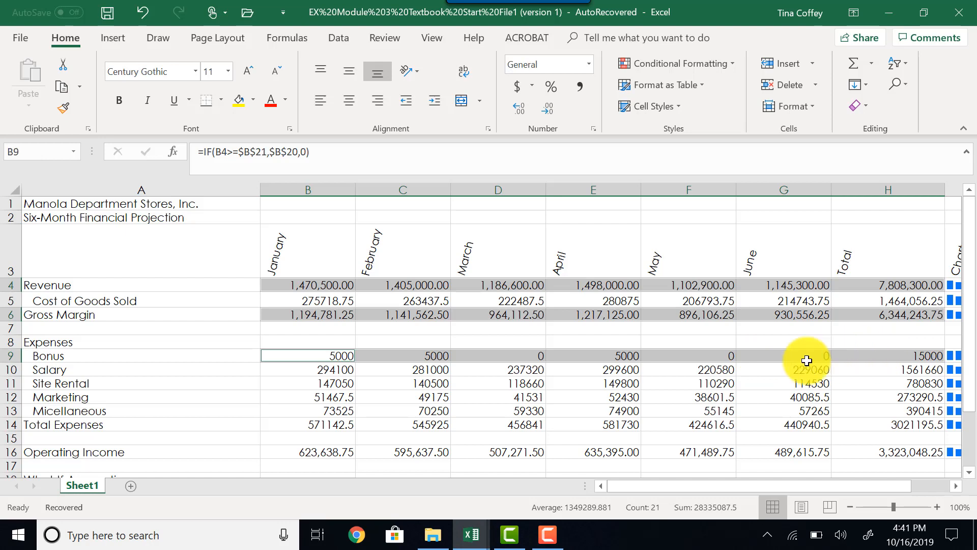
left_click_drag(309, 426, 865, 424)
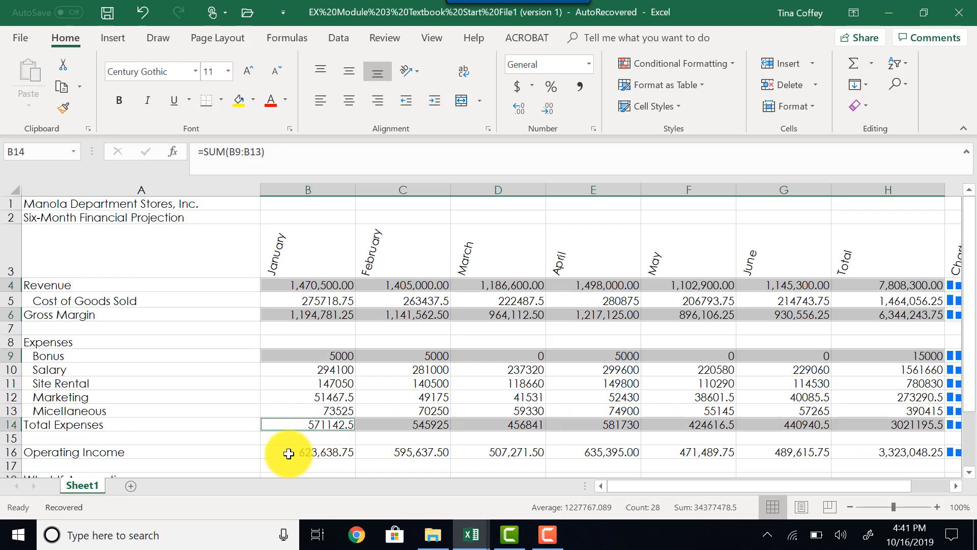
left_click_drag(288, 453, 857, 455)
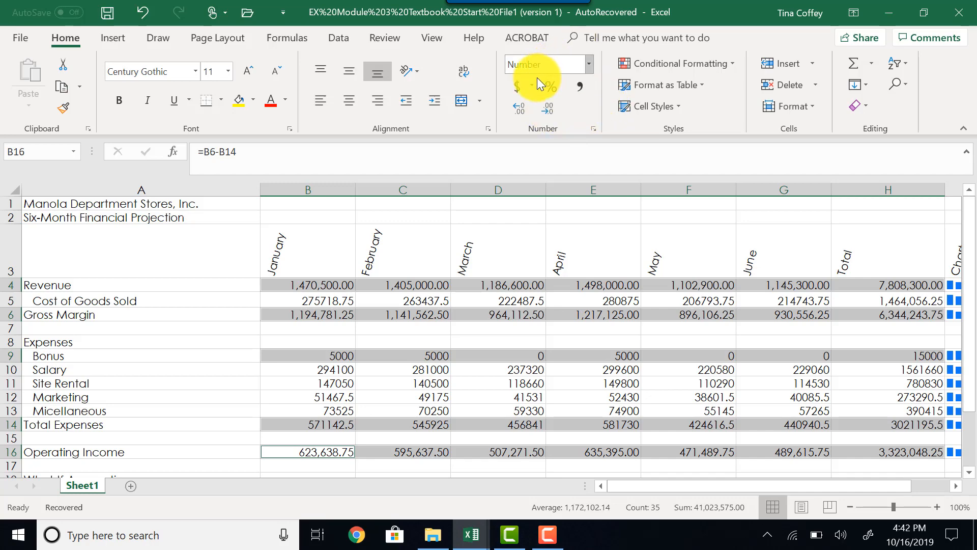
left_click(595, 127)
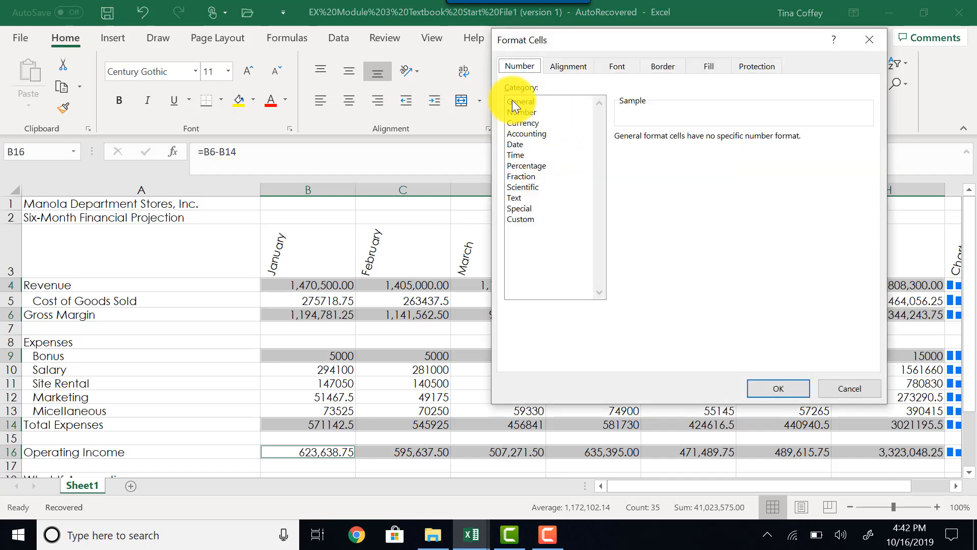
left_click(521, 124)
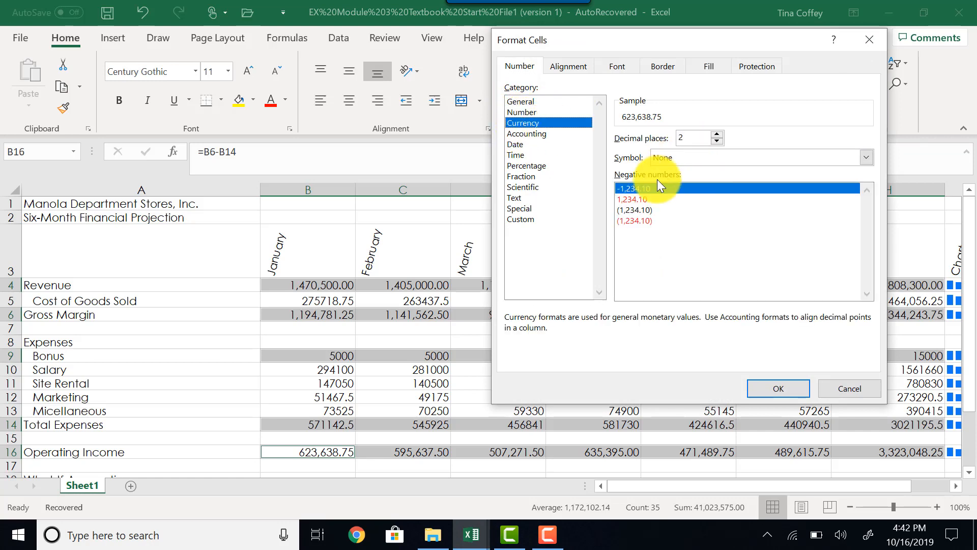
left_click(659, 158)
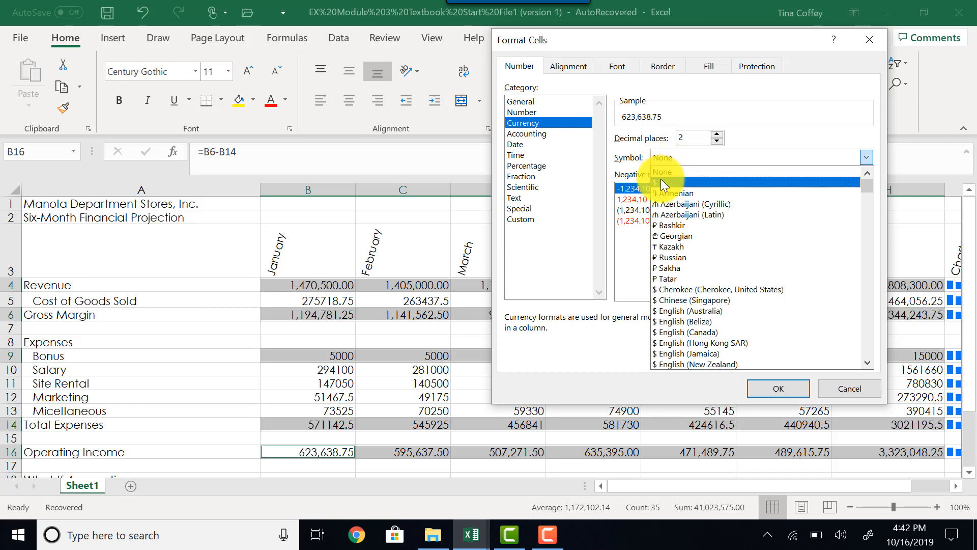
left_click(661, 179)
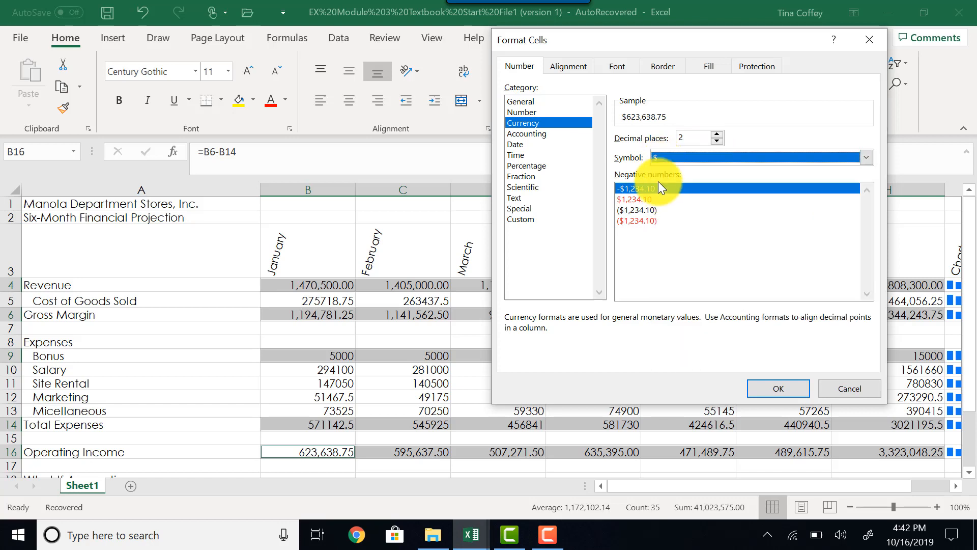
left_click(646, 220)
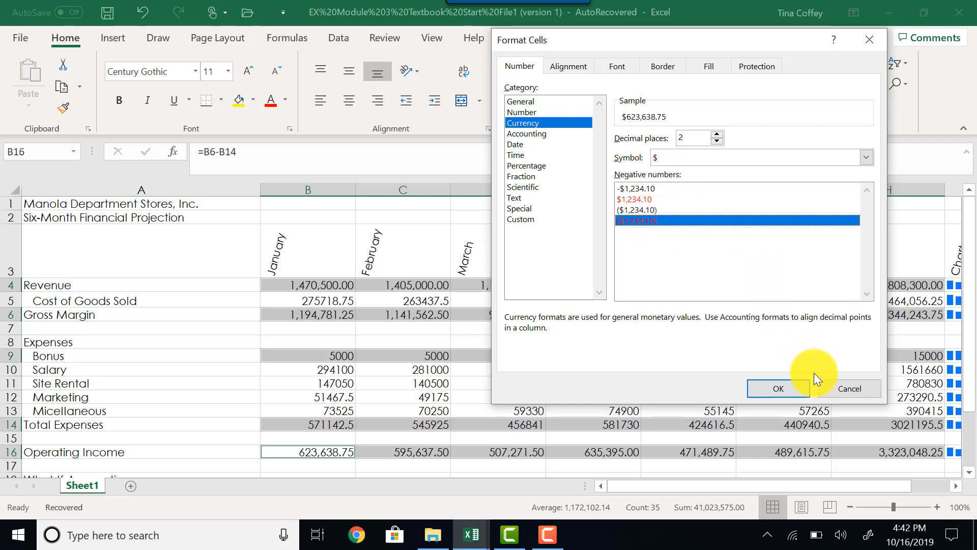
left_click(778, 389)
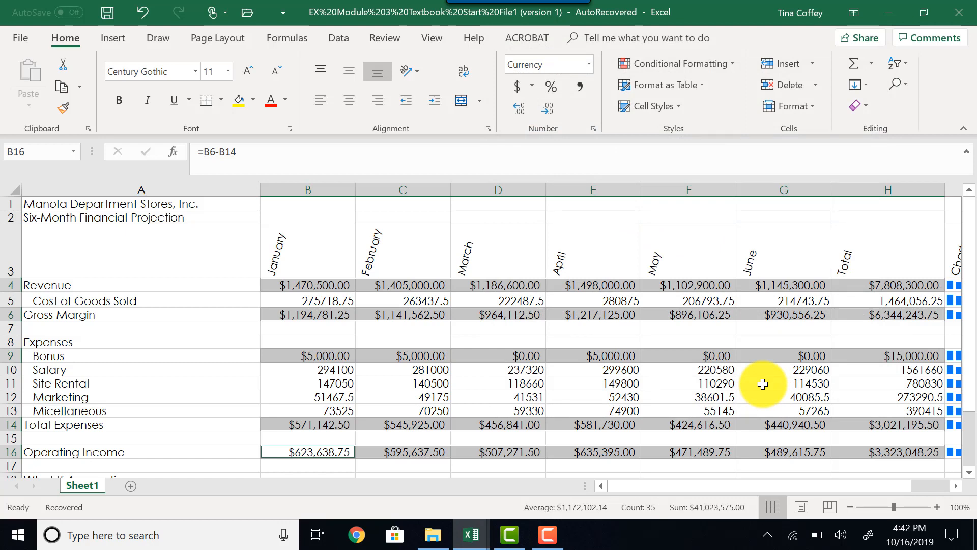
Format the Cost of Goods Sold values in B5:H5 and the expense values in B10:H13 as Currency with no symbol
left_click(298, 302)
left_click_drag(298, 302, 861, 301)
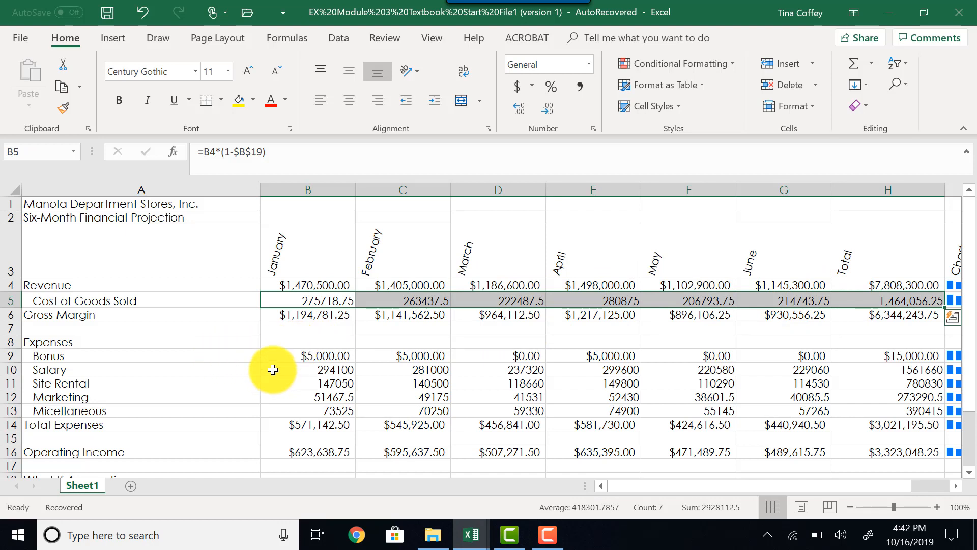
left_click_drag(270, 367, 889, 409)
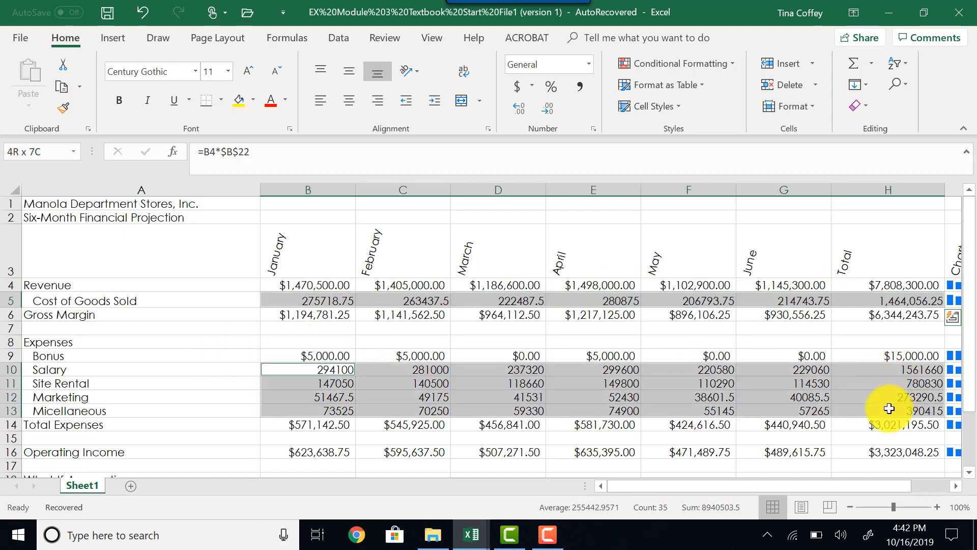
left_click_drag(890, 409, 889, 408)
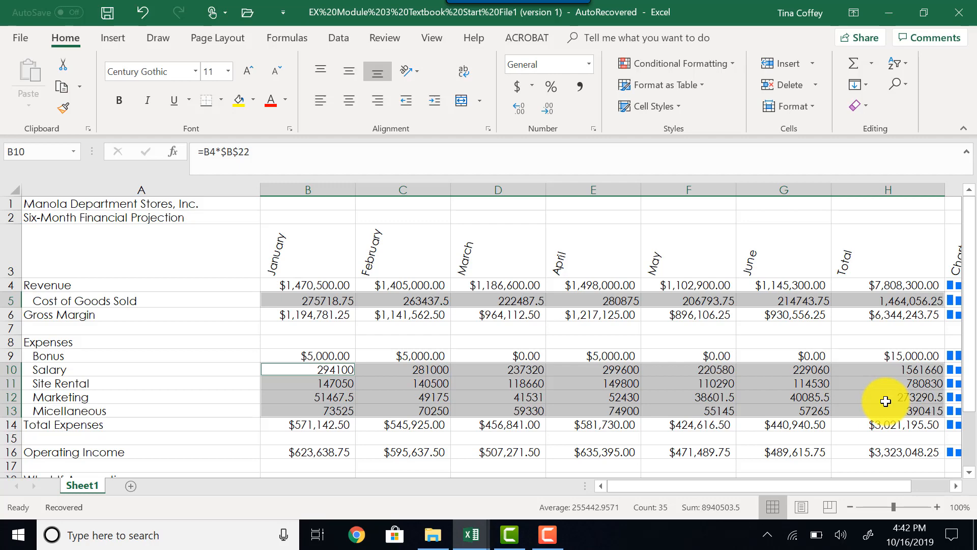
left_click(594, 131)
left_click(527, 124)
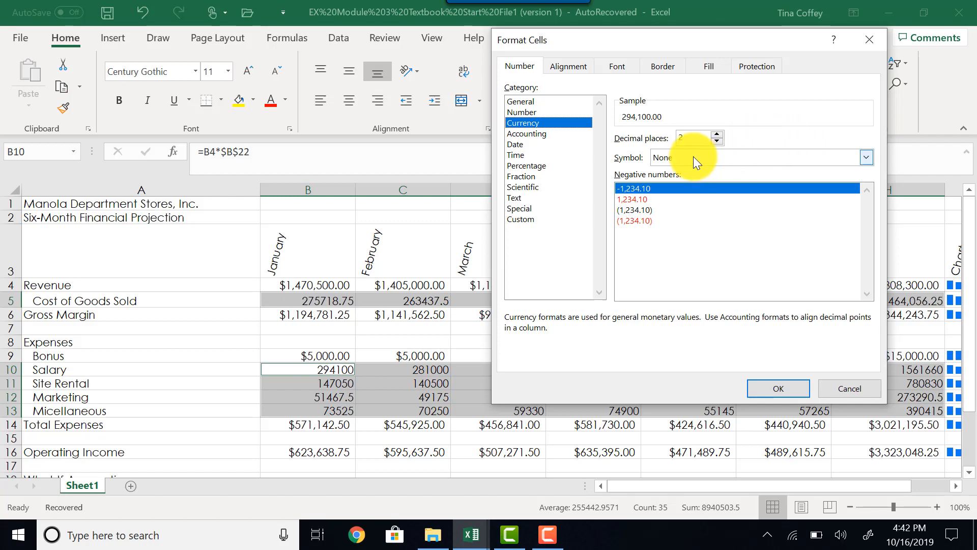
left_click(777, 386)
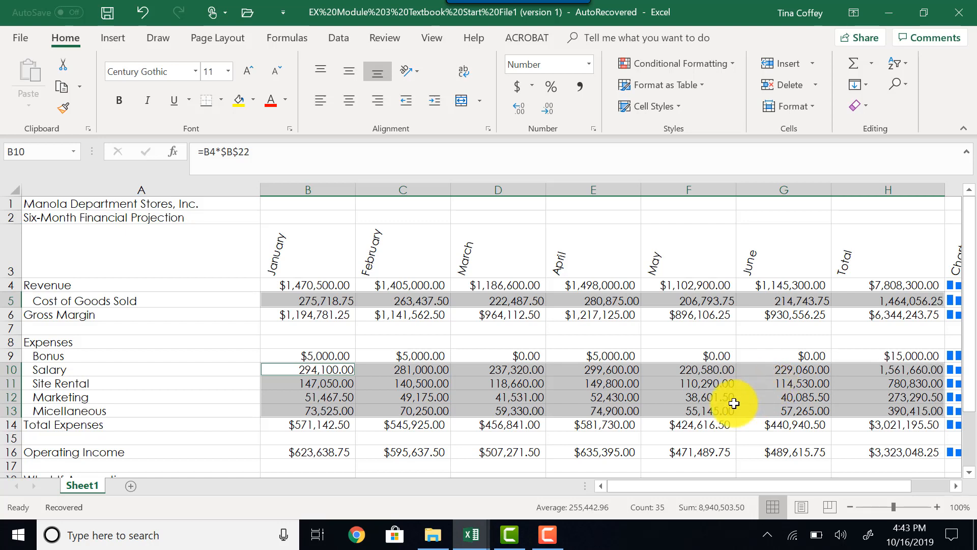
Set the font size of the company title in A1 to 28 and of the subtitle in A2 to 16
left_click(96, 206)
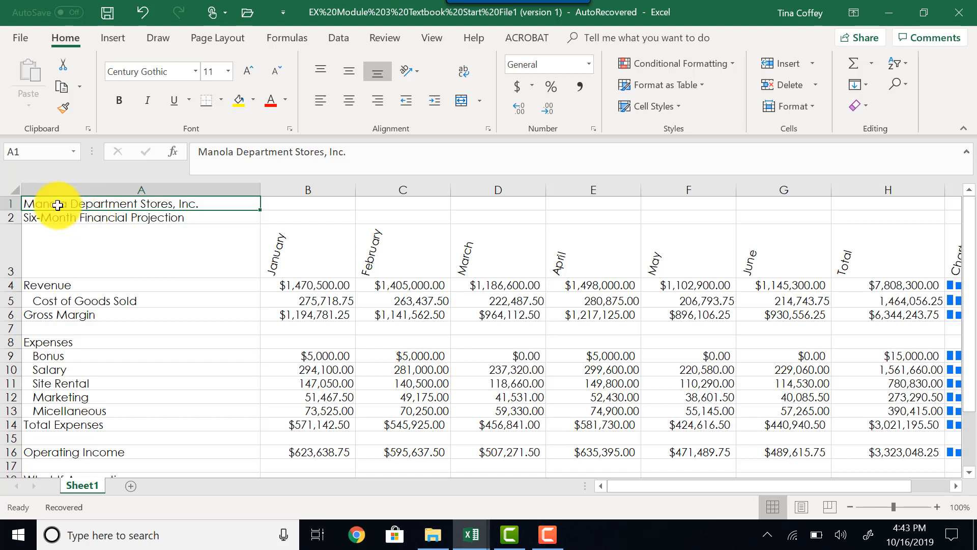
left_click(228, 71)
left_click(216, 267)
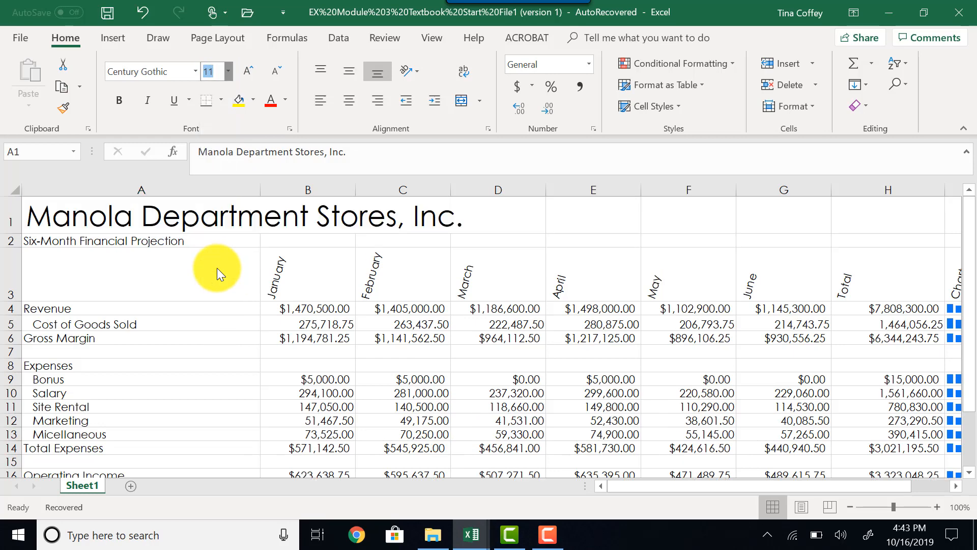
left_click(209, 240)
left_click(230, 71)
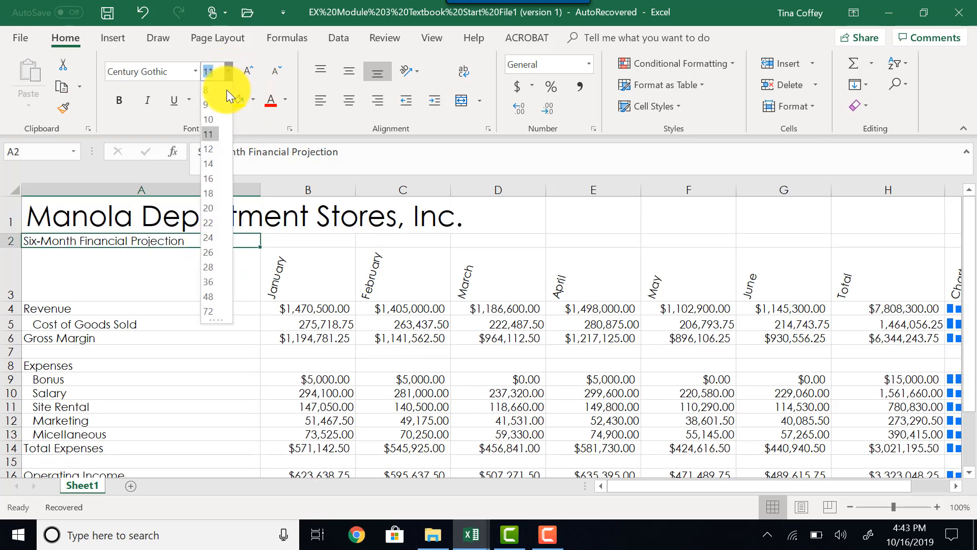
left_click(216, 178)
Fill the title rows across A1:I2 with the lightest blue theme tint and set their text to dark navy blue
left_click_drag(87, 207, 960, 239)
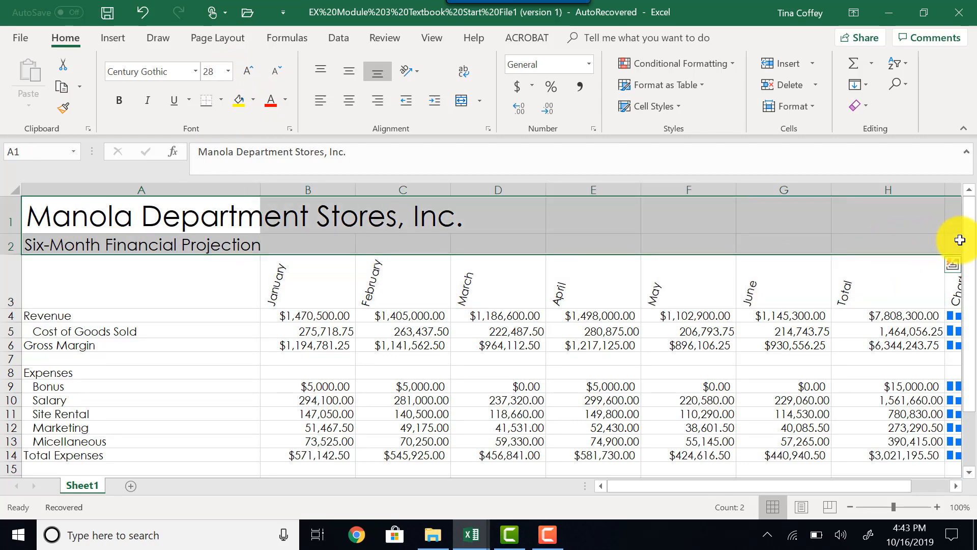
left_click(286, 100)
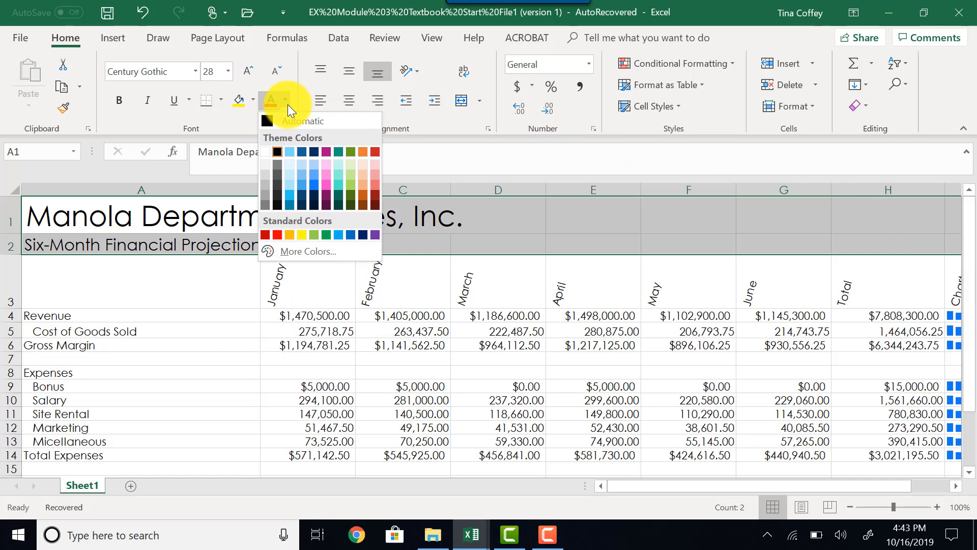
left_click(253, 100)
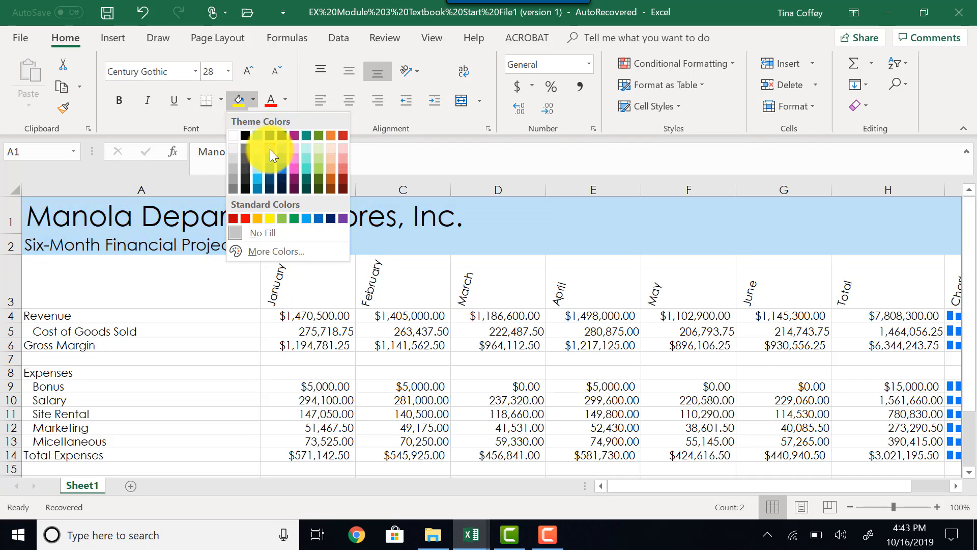
left_click(270, 149)
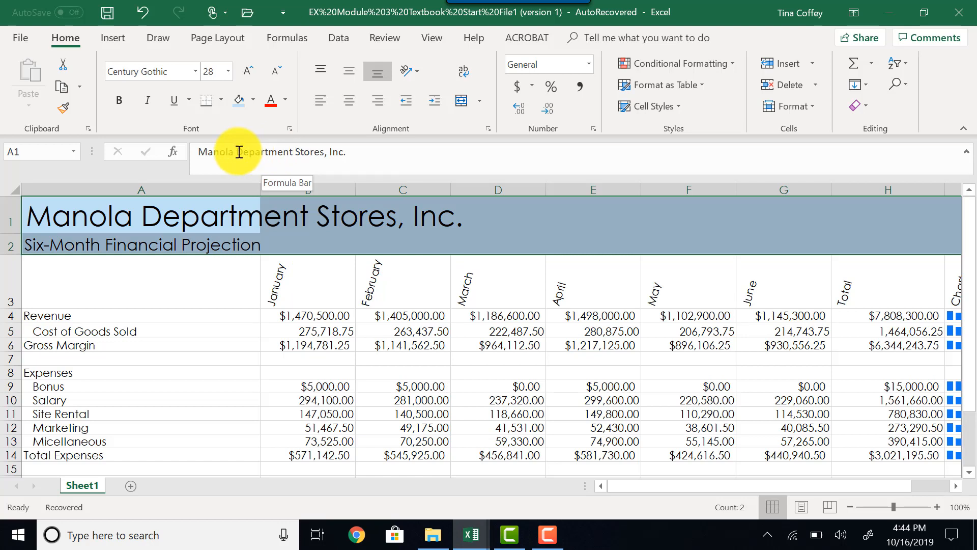
left_click(287, 103)
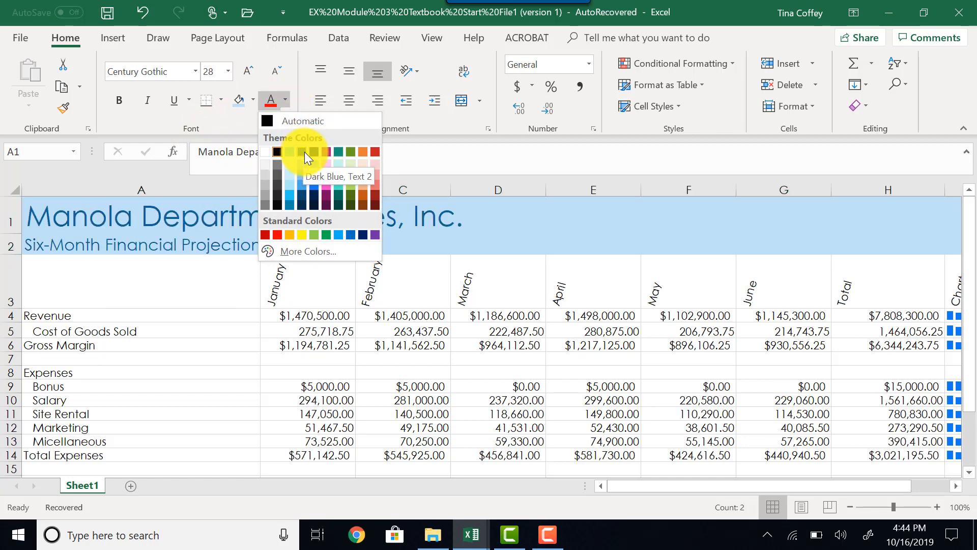
left_click(311, 152)
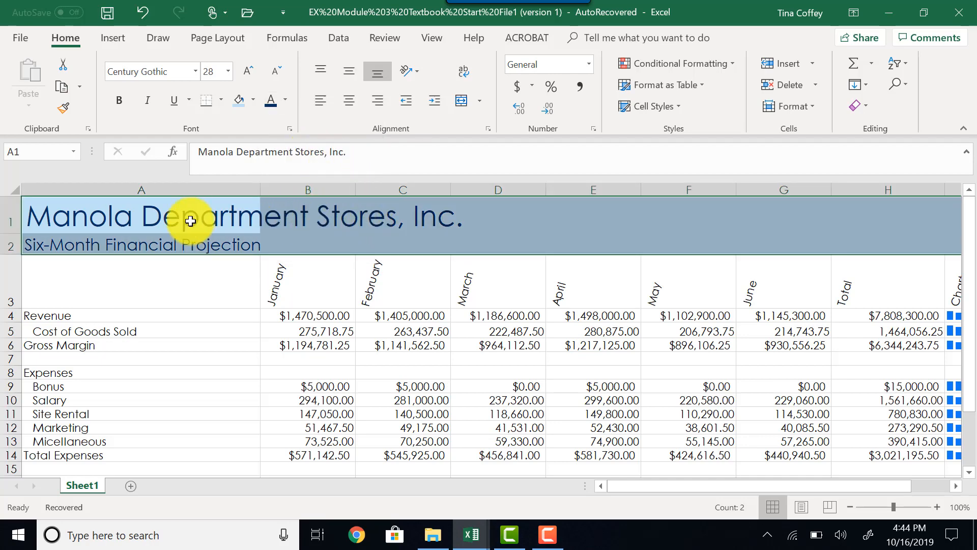
Apply the Total cell style to A3:I3, A6:H6, A14:H14 and A16:H16
left_click(100, 286)
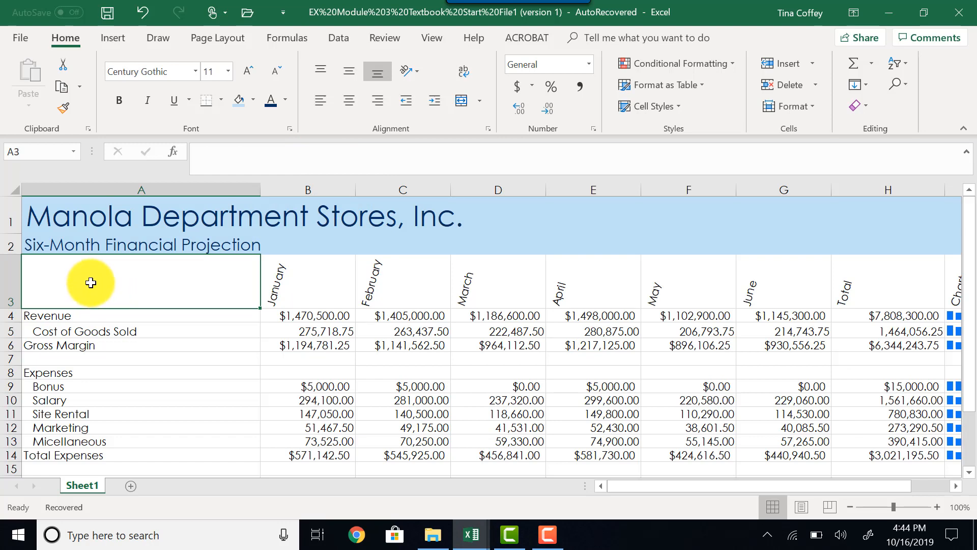
left_click_drag(87, 280, 953, 303)
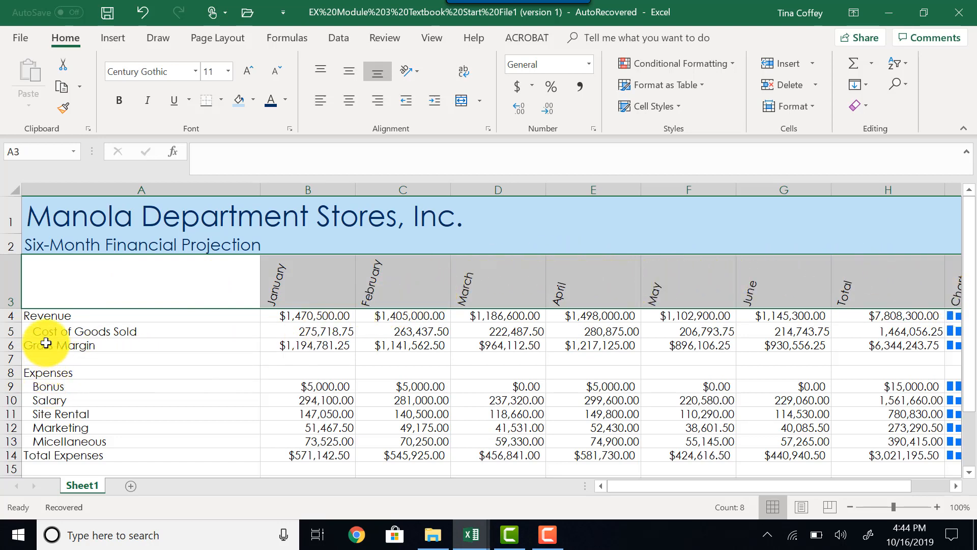
left_click_drag(46, 345, 926, 350)
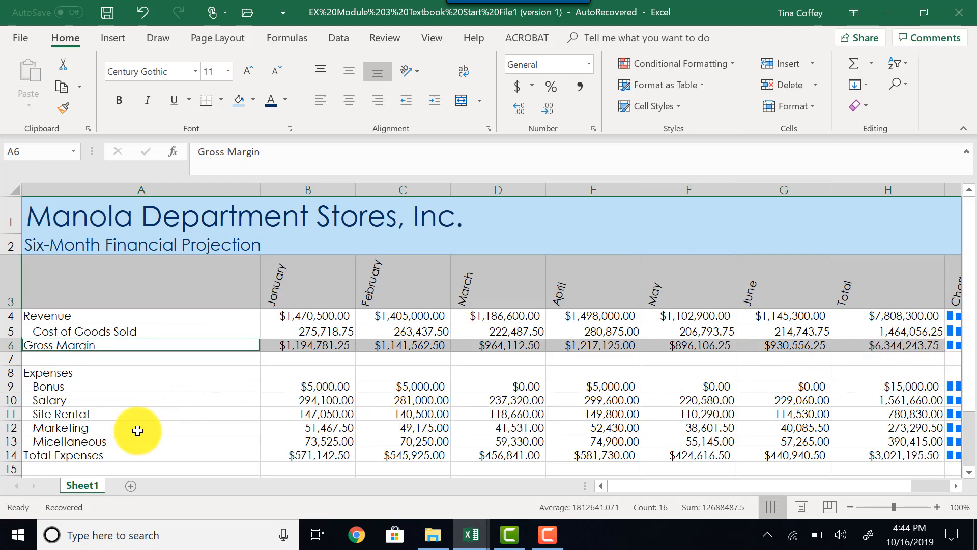
left_click_drag(114, 455, 884, 456, "ctrl")
scroll(448, 392, "down", 2)
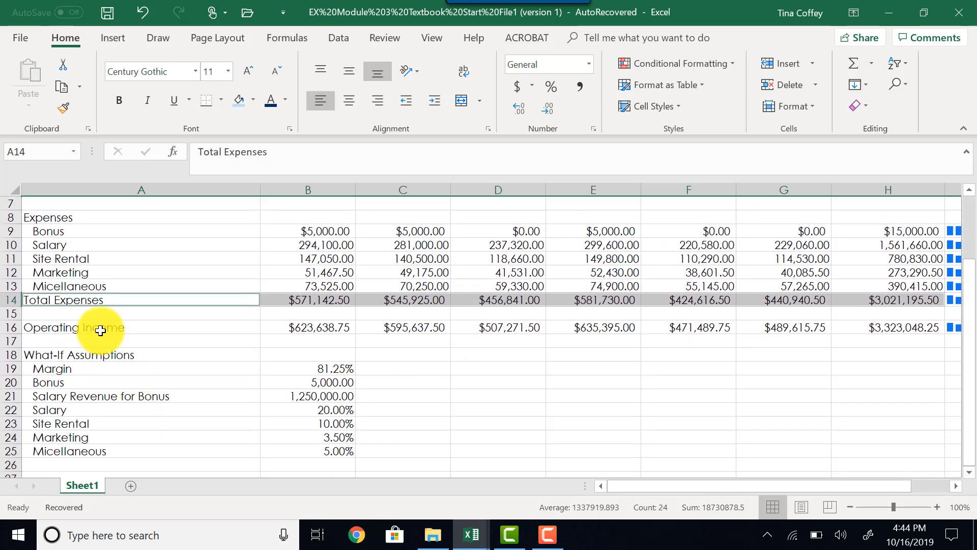
left_click_drag(98, 327, 888, 327, "ctrl")
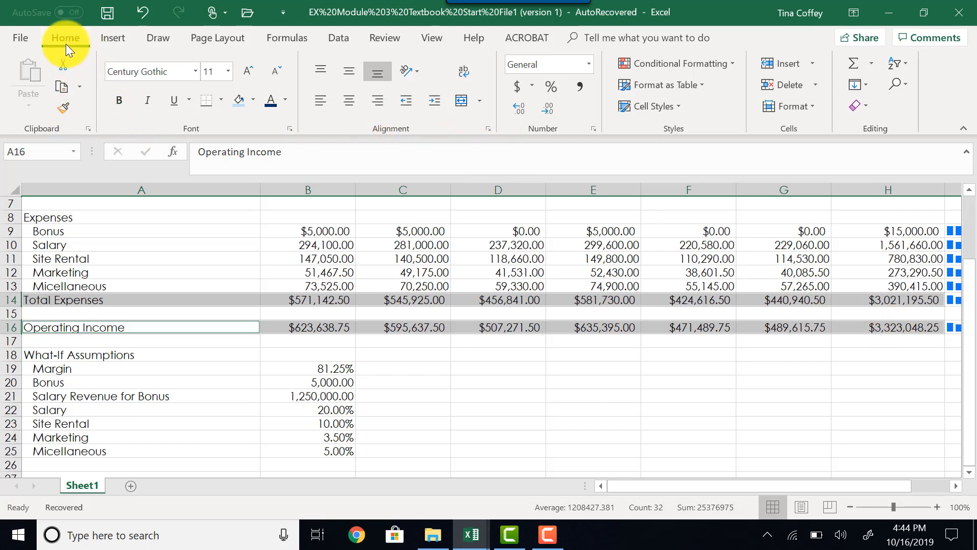
left_click(682, 106)
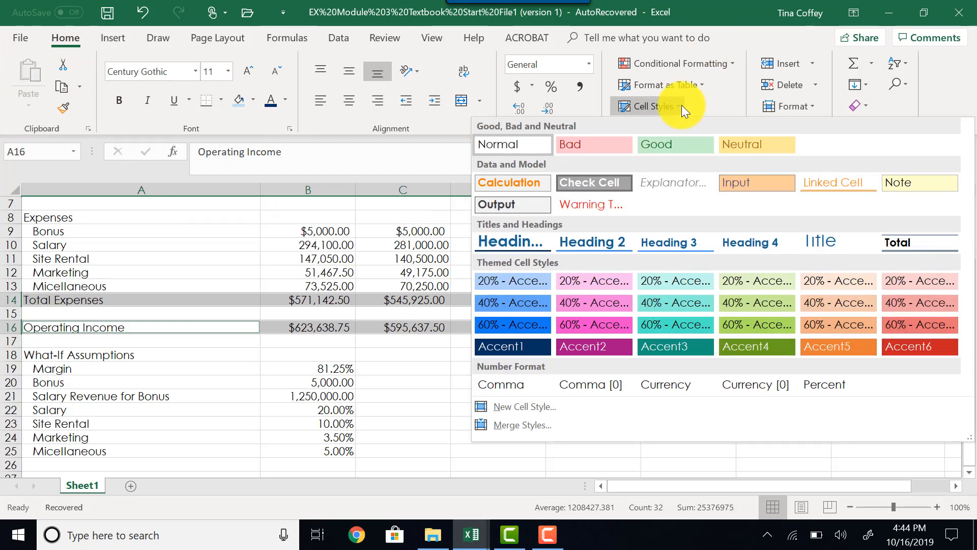
left_click(913, 242)
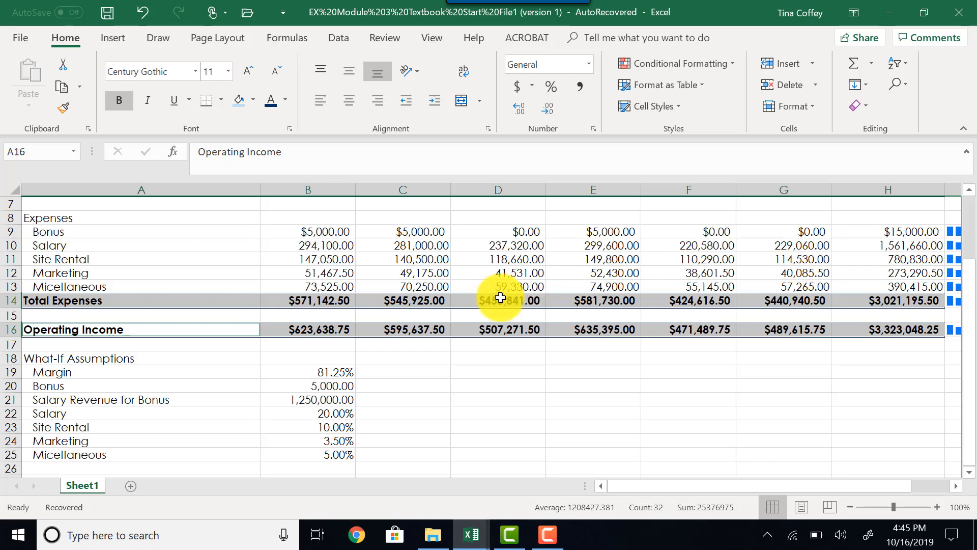
Fill the Revenue label in A4 with a light blue theme tint and set its text to dark navy blue
scroll(87, 264, "up", 2)
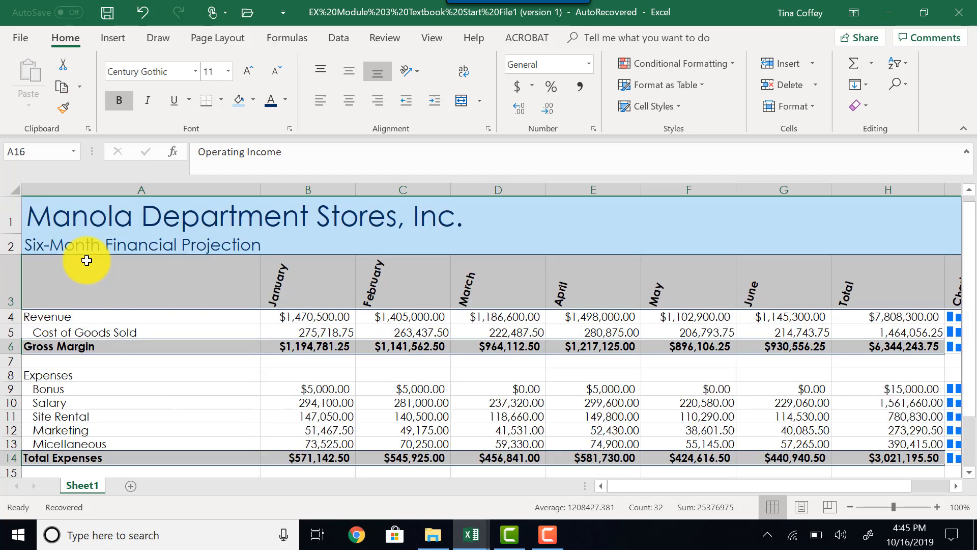
left_click(78, 315)
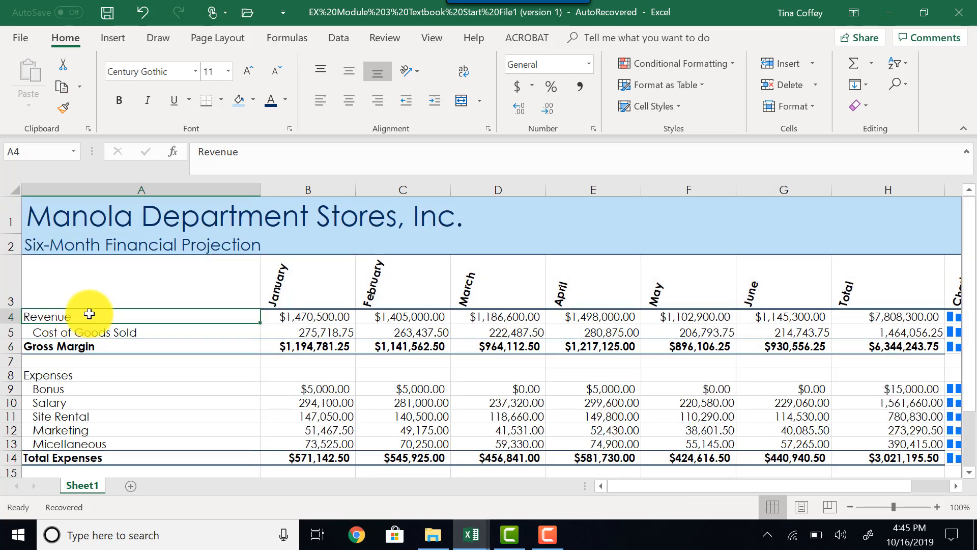
left_click(252, 106)
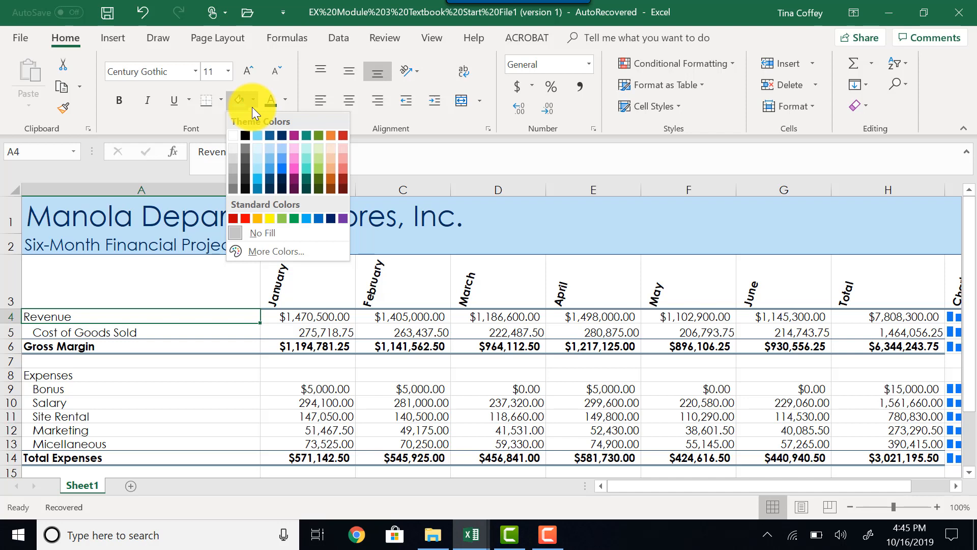
left_click(279, 146)
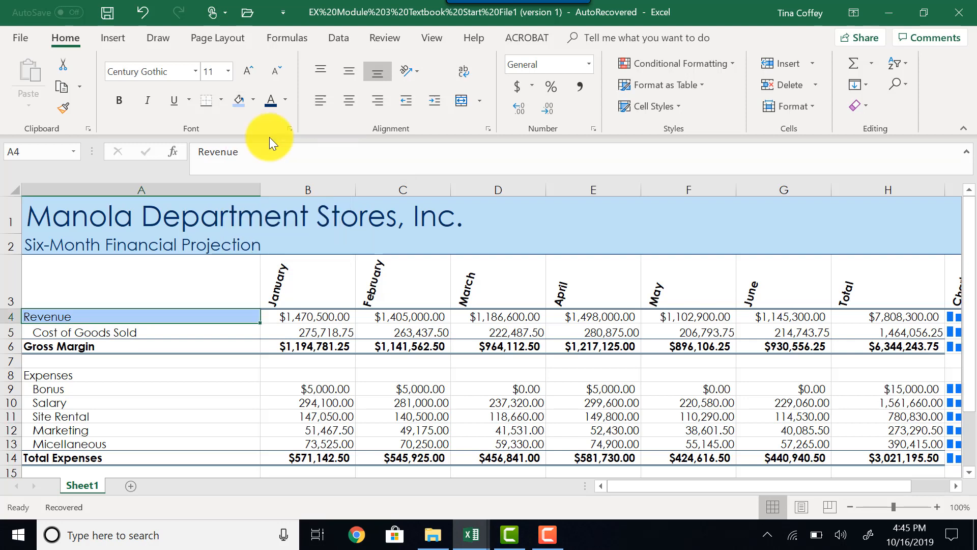
left_click(268, 105)
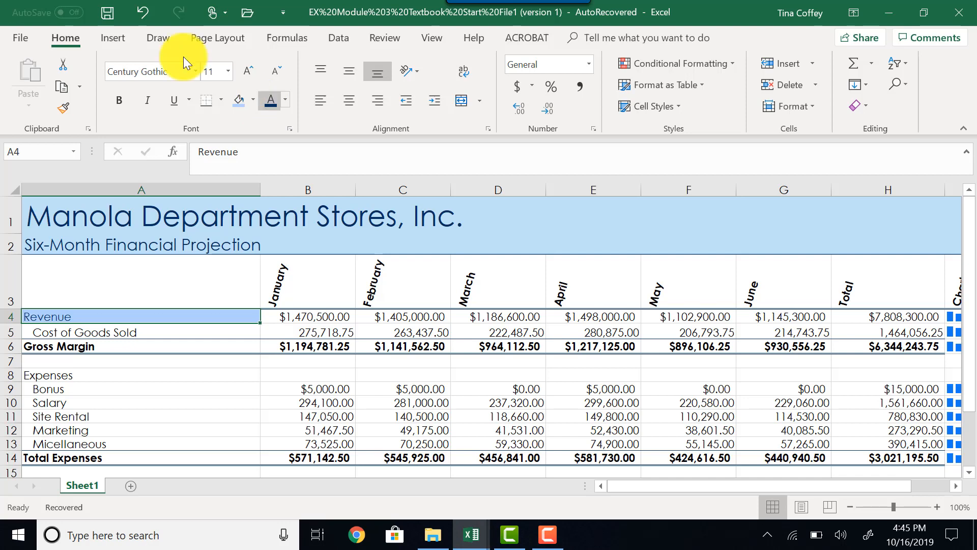
Copy the Revenue label's formatting with Format Painter onto the Gross Margin label in A6 and the Operating Income row A16:H16
left_click(66, 112)
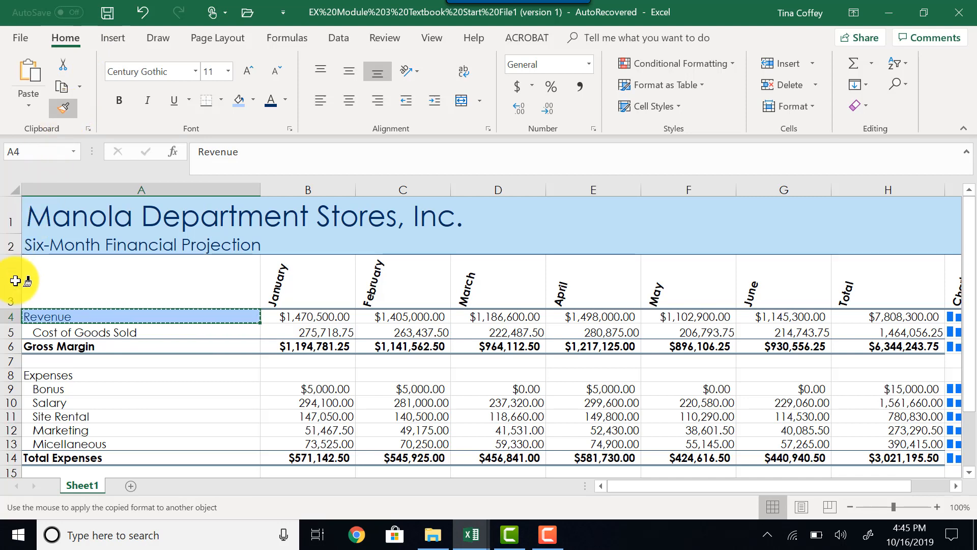
left_click(42, 341)
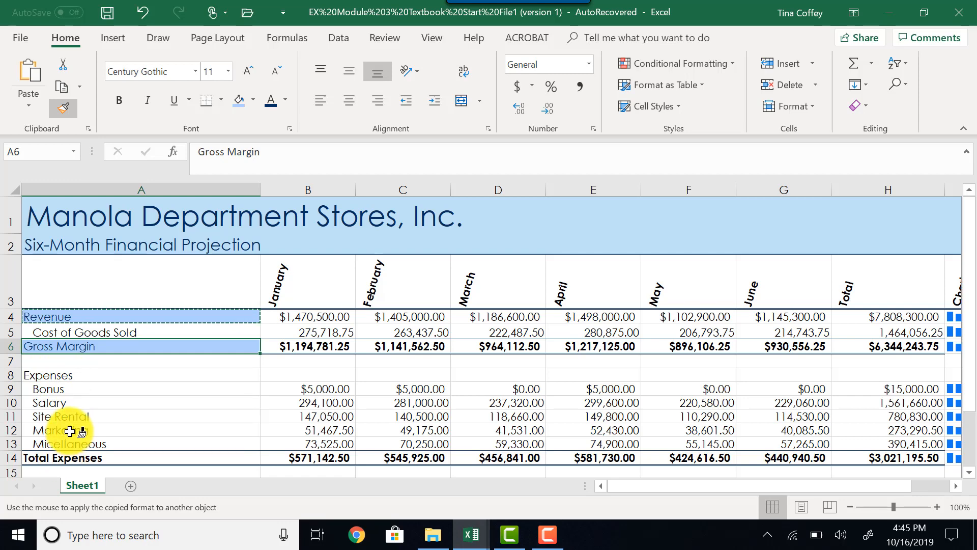
scroll(77, 430, "down", 1)
left_click_drag(39, 373, 881, 366)
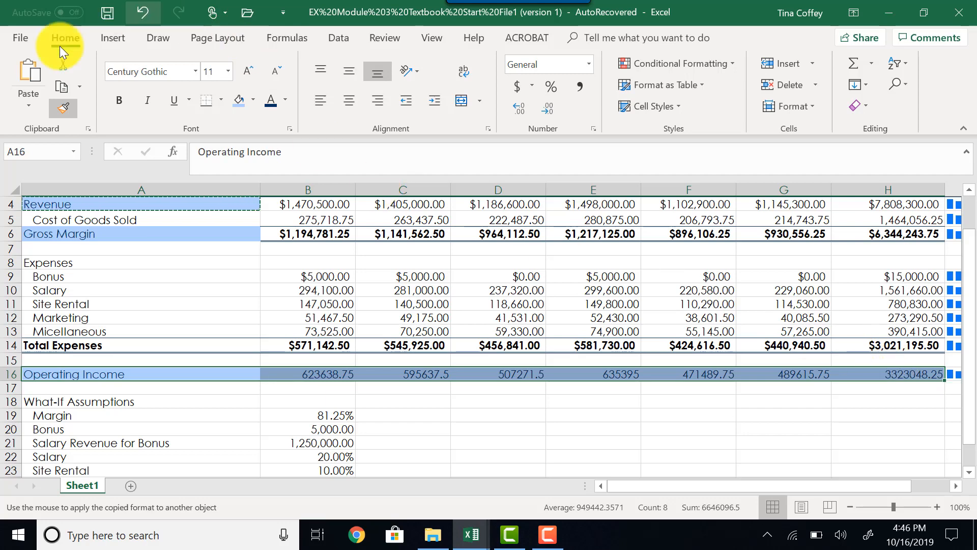
left_click(64, 110)
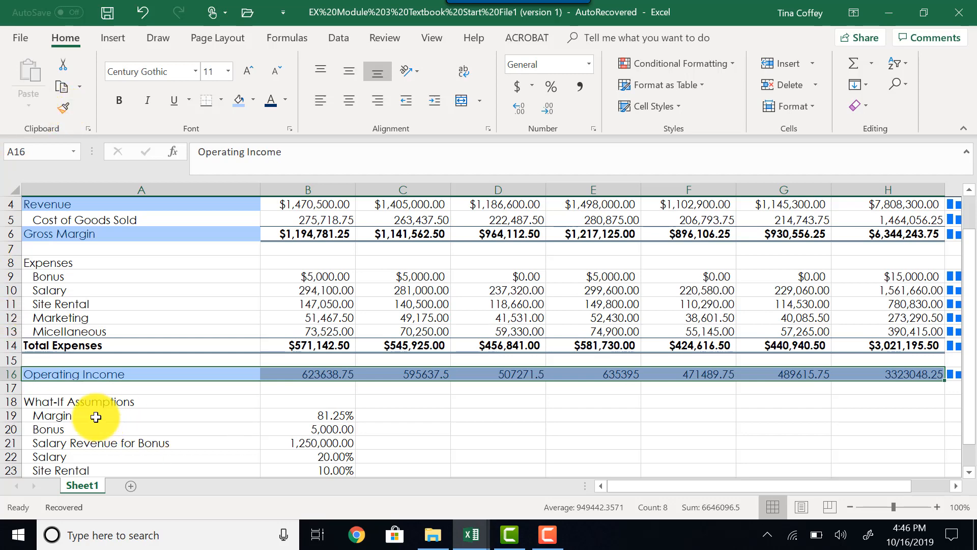
Format the Operating Income values in B16:H16 as Currency with the $ symbol and 2 decimal places
scroll(66, 402, "down", 1)
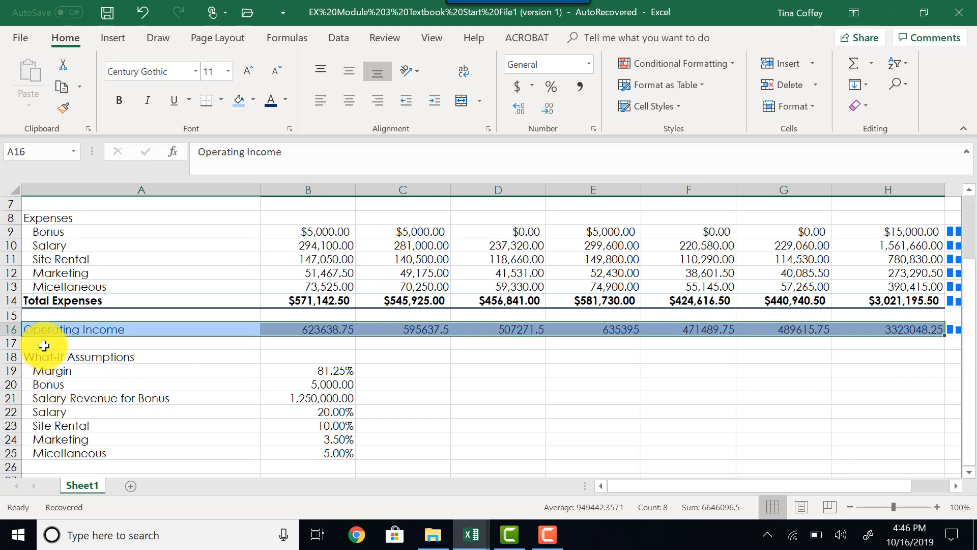
left_click_drag(301, 329, 897, 328)
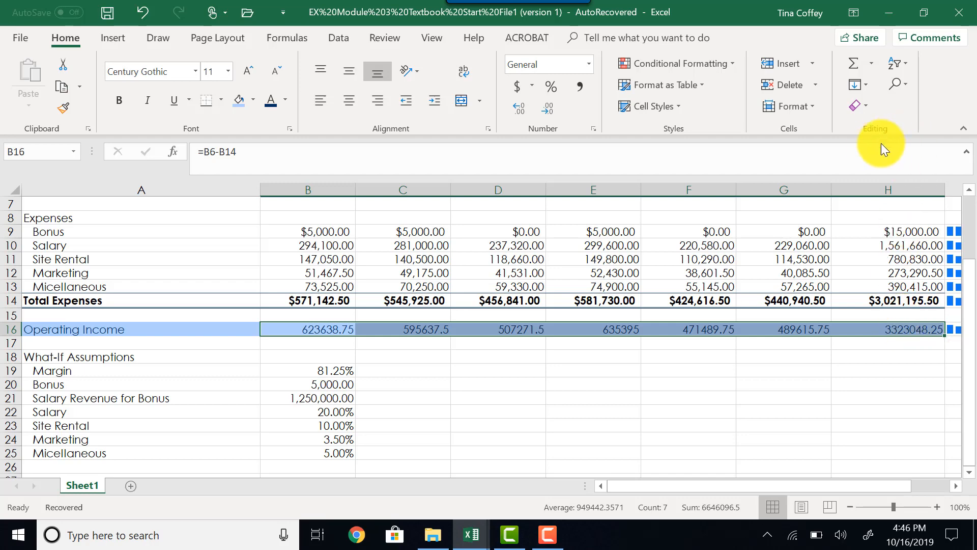
left_click(594, 129)
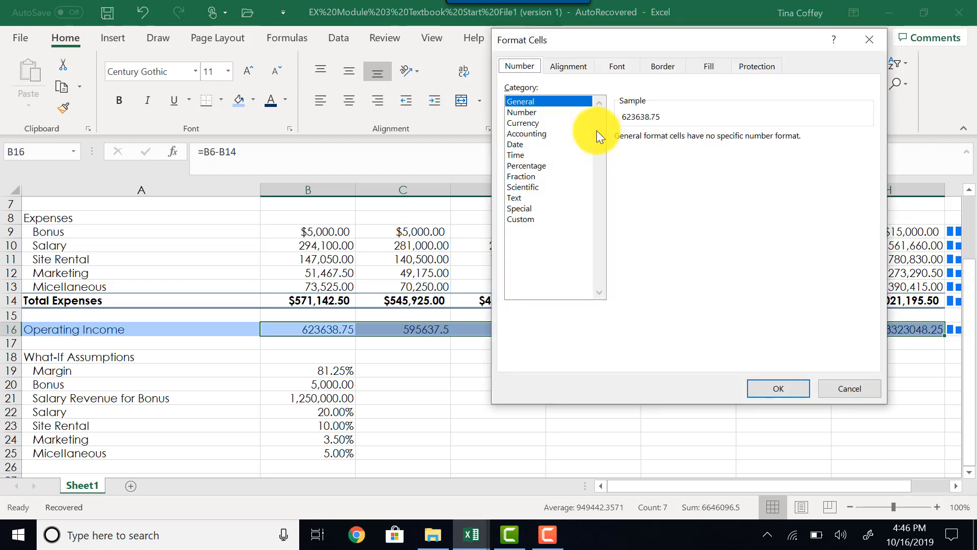
left_click(528, 123)
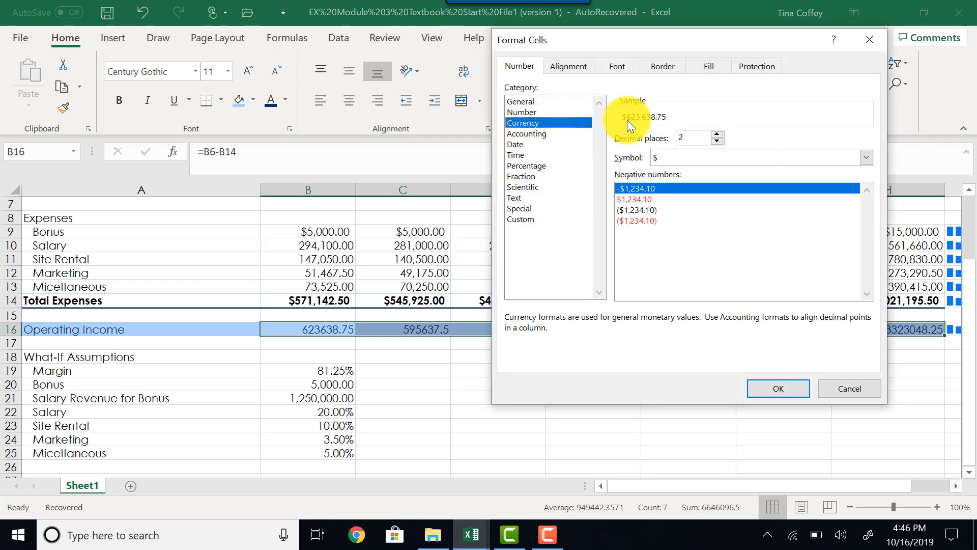
left_click(682, 158)
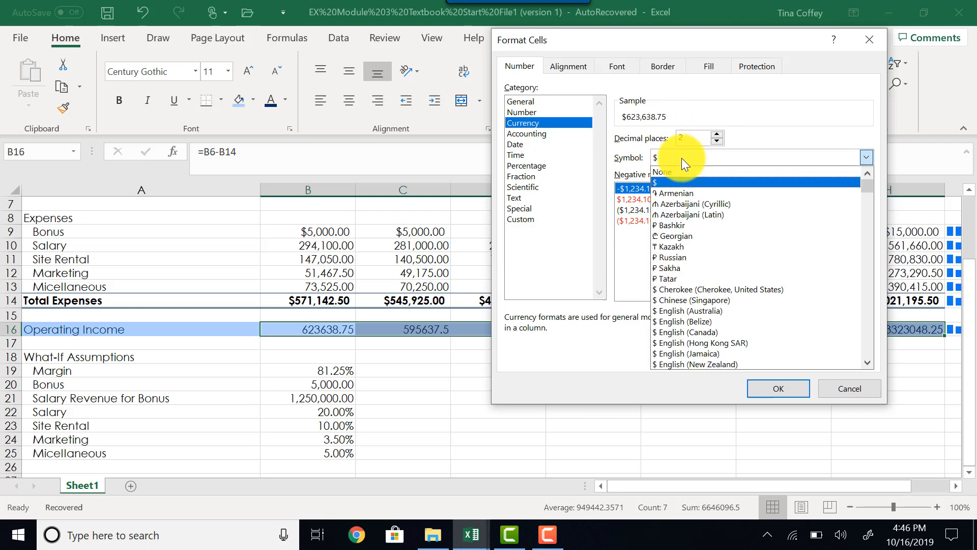
left_click(682, 158)
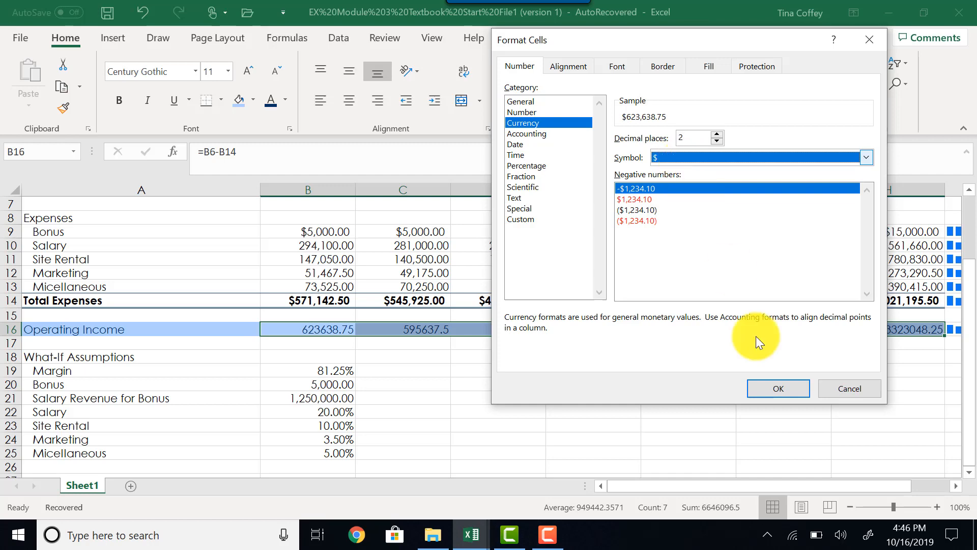
left_click(774, 388)
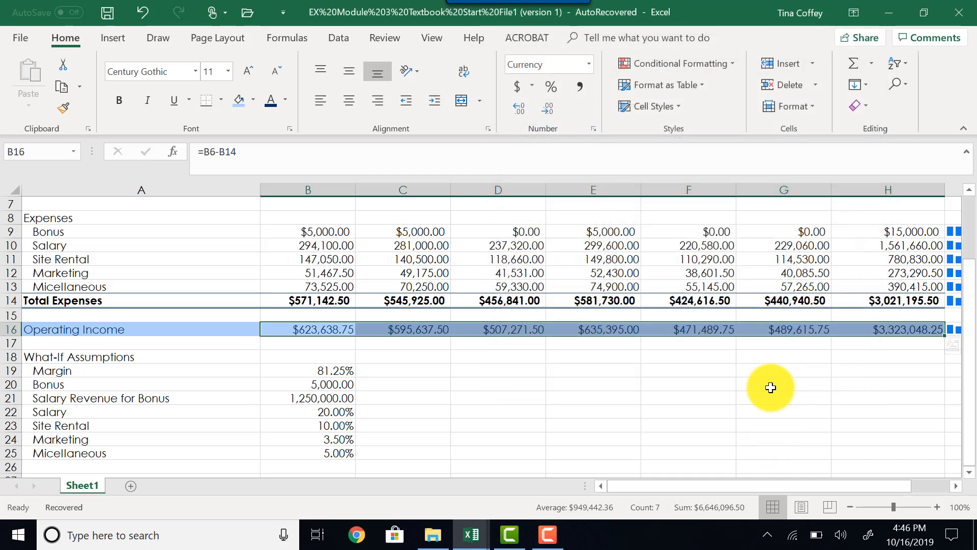
Set the What-If Assumptions heading in A18 to font size 9 with italic and underline
left_click(307, 357)
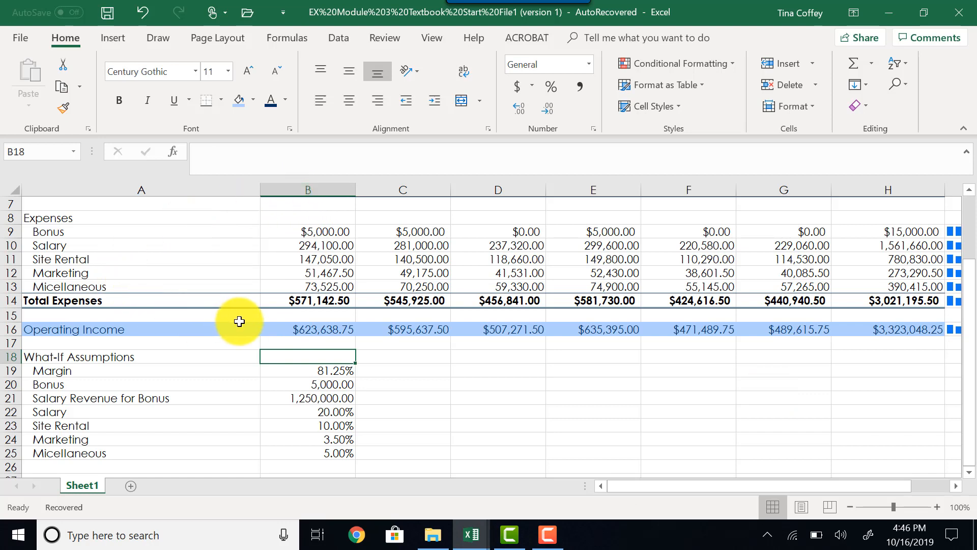
left_click(141, 362)
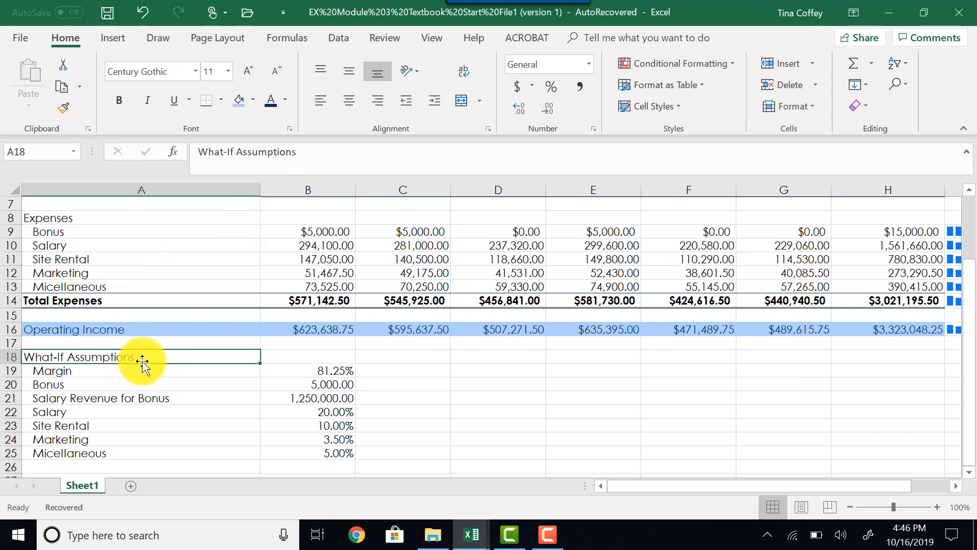
left_click(230, 71)
left_click(211, 103)
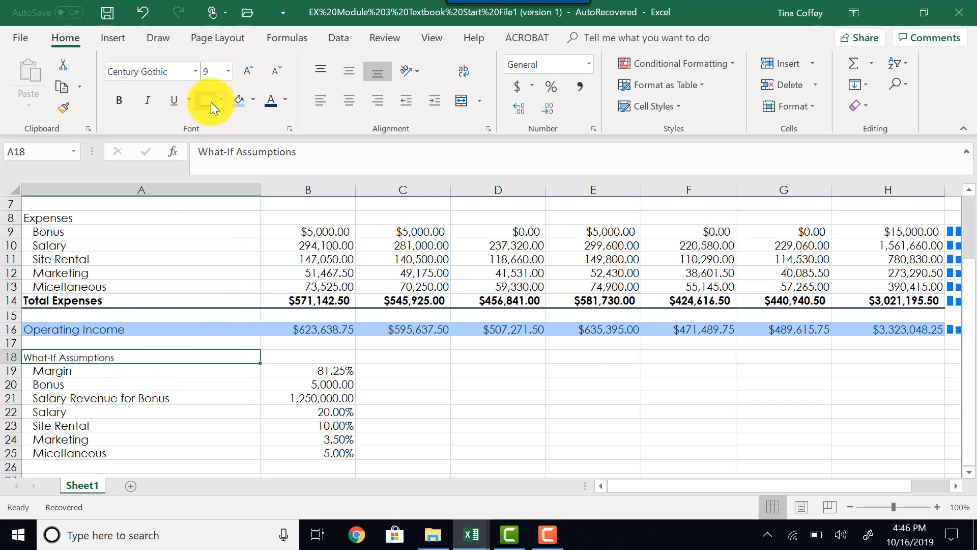
left_click(145, 100)
left_click(181, 97)
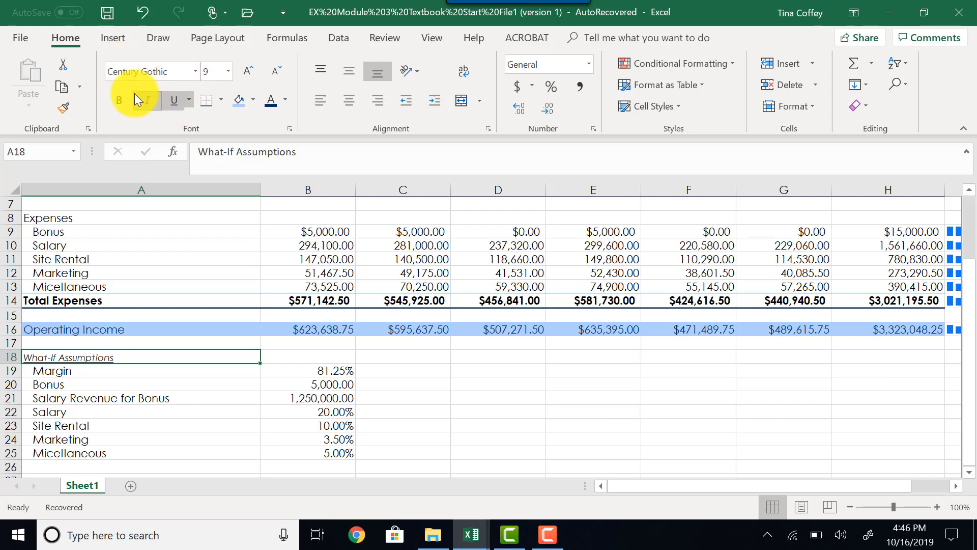
Fill the What-If Assumptions block A18:B25 with the same light blue as the Operating Income row and set its text to dark navy blue
left_click_drag(117, 355, 313, 449)
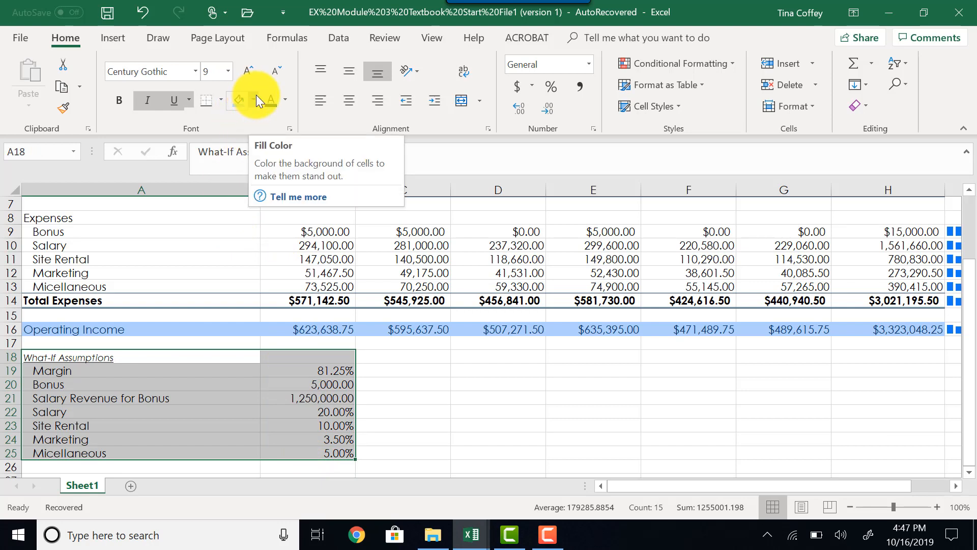
left_click(242, 99)
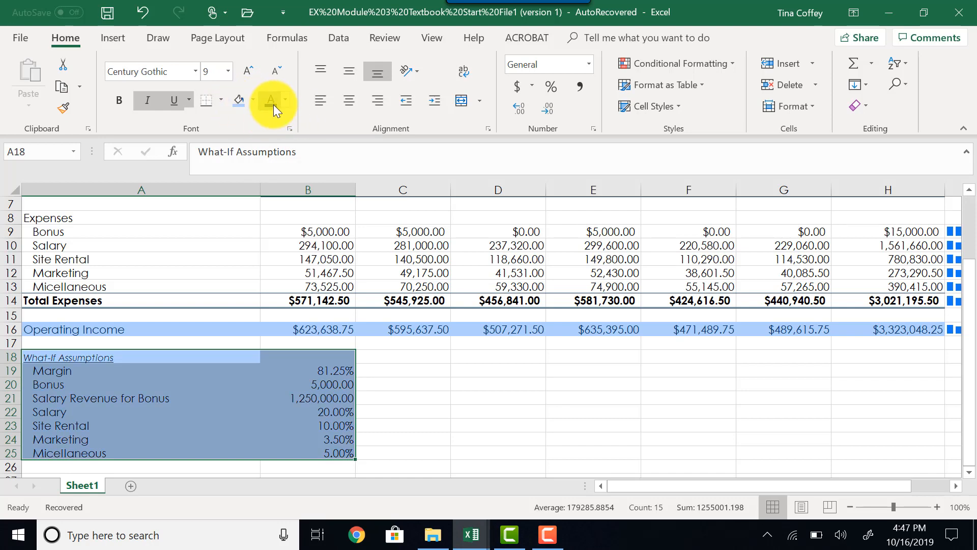
left_click(452, 371)
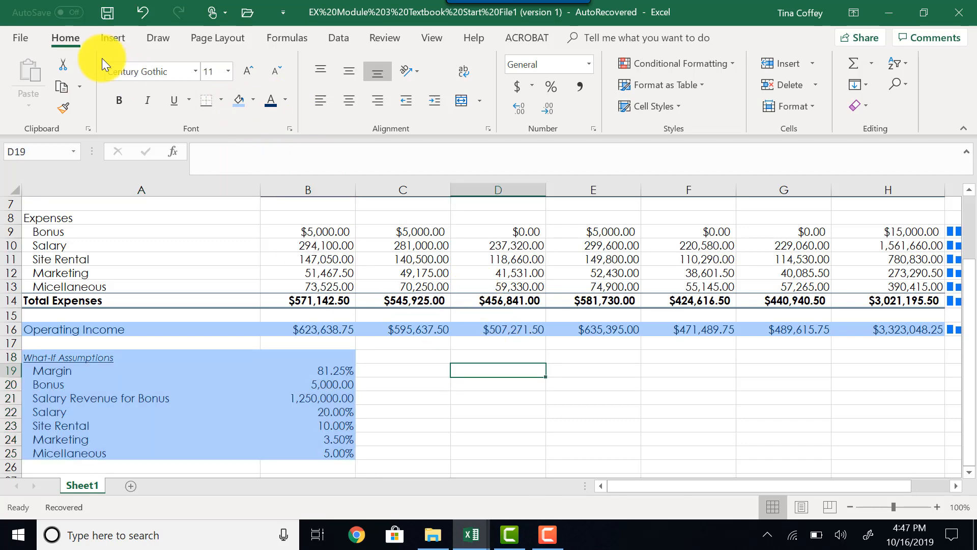
Start saving the workbook as a new file and browse for a save location
left_click(103, 7)
left_click(175, 328)
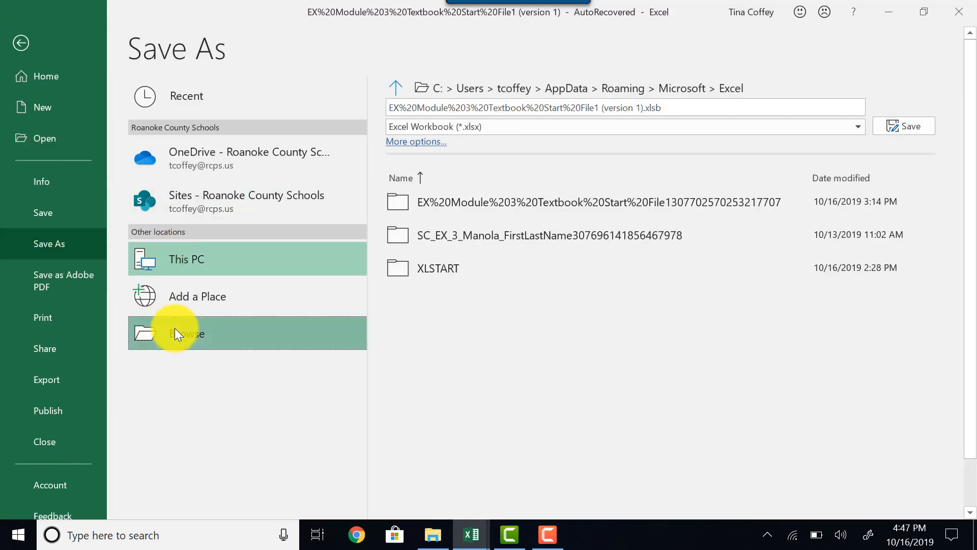